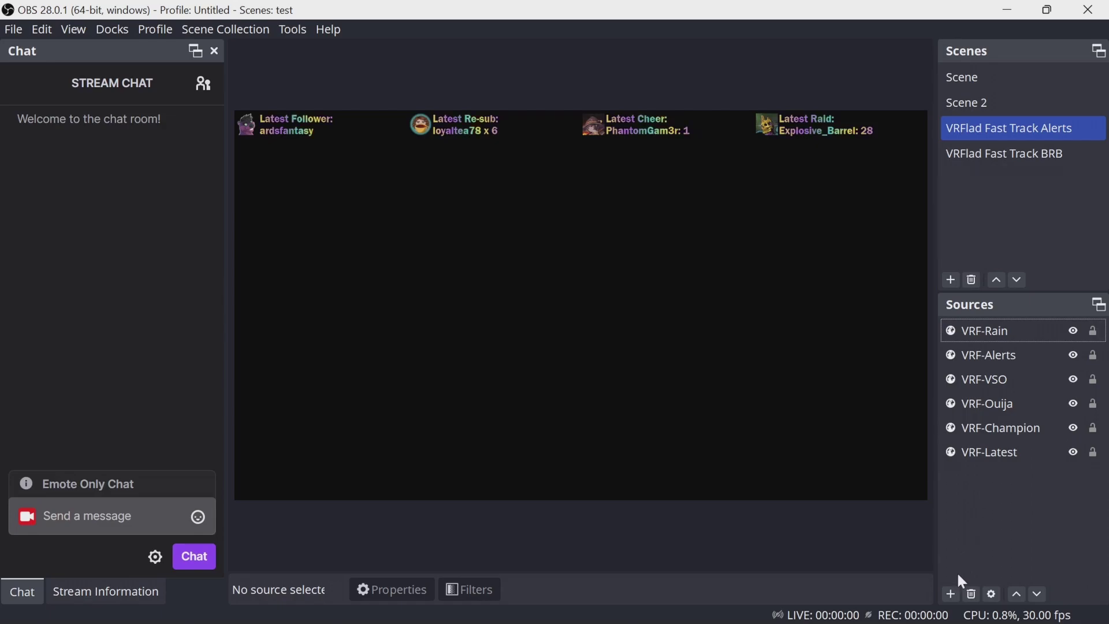
Add a new visible browser source named Dance Party to the VRFlad Fast Track Alerts scene
click(952, 593)
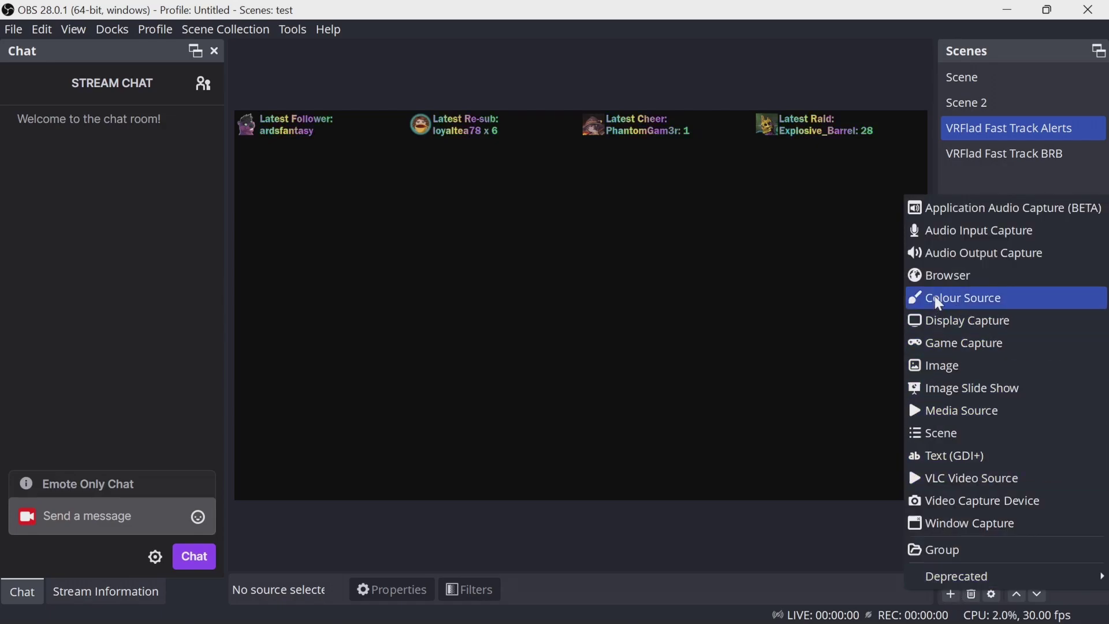
click(936, 276)
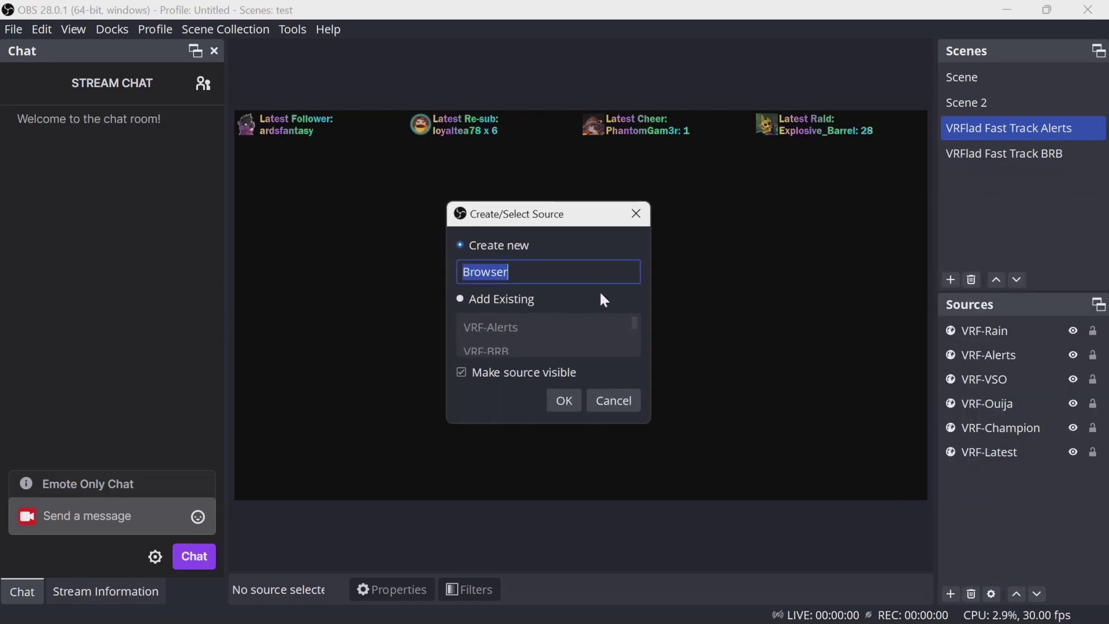
text(Dance Party)
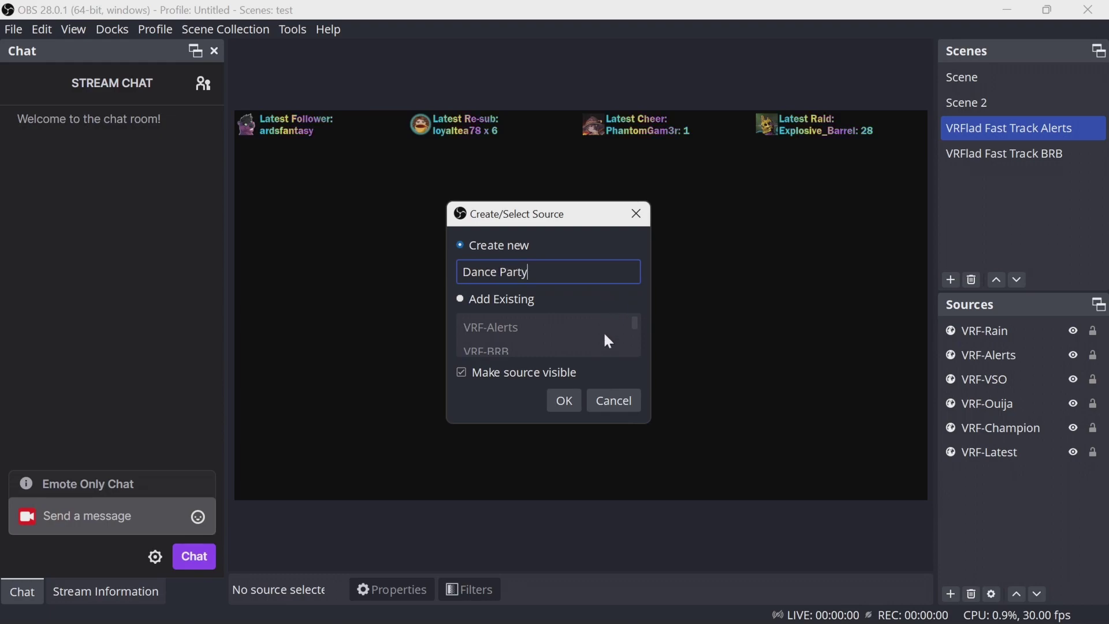
click(572, 403)
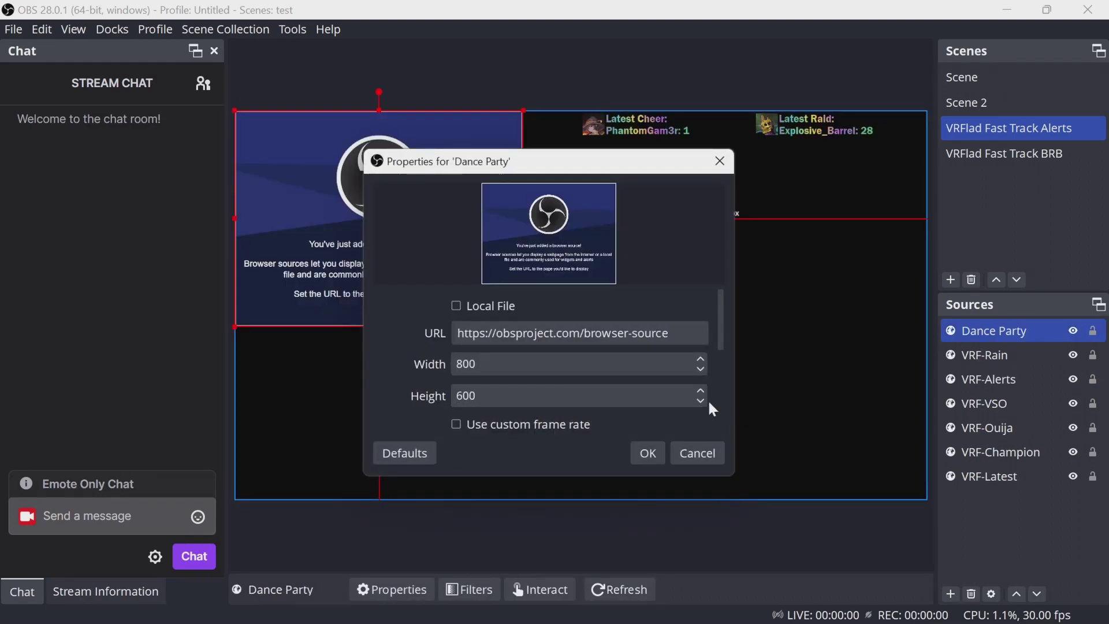
Set the Dance Party browser source's width to 1920
click(545, 369)
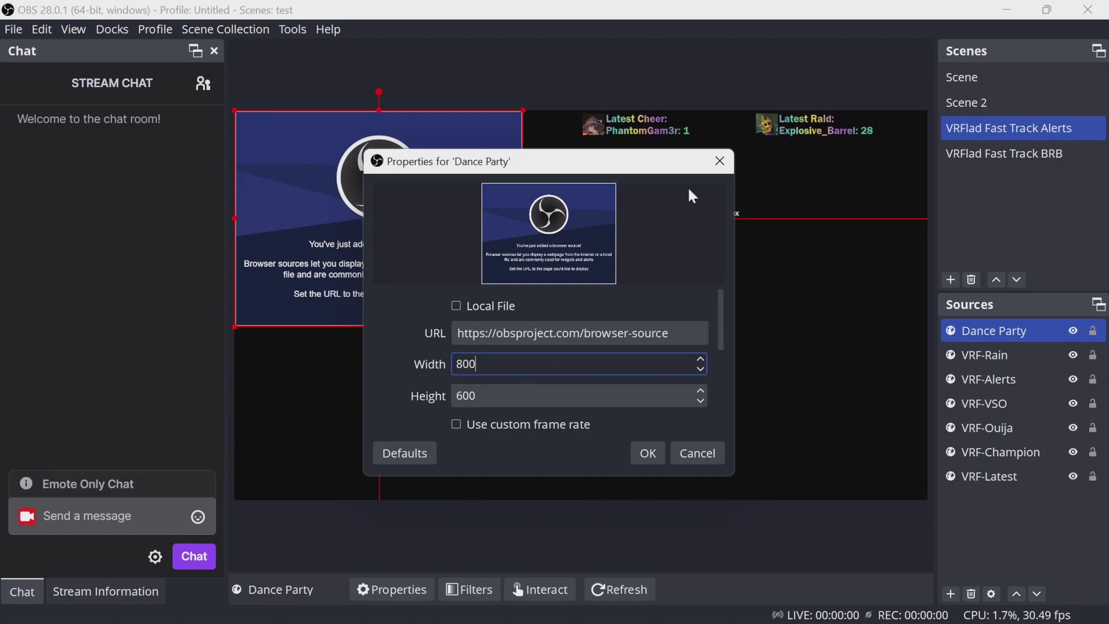
key(BackSpace)
key(BackSpace)
key(BackSpace)
text(1920)
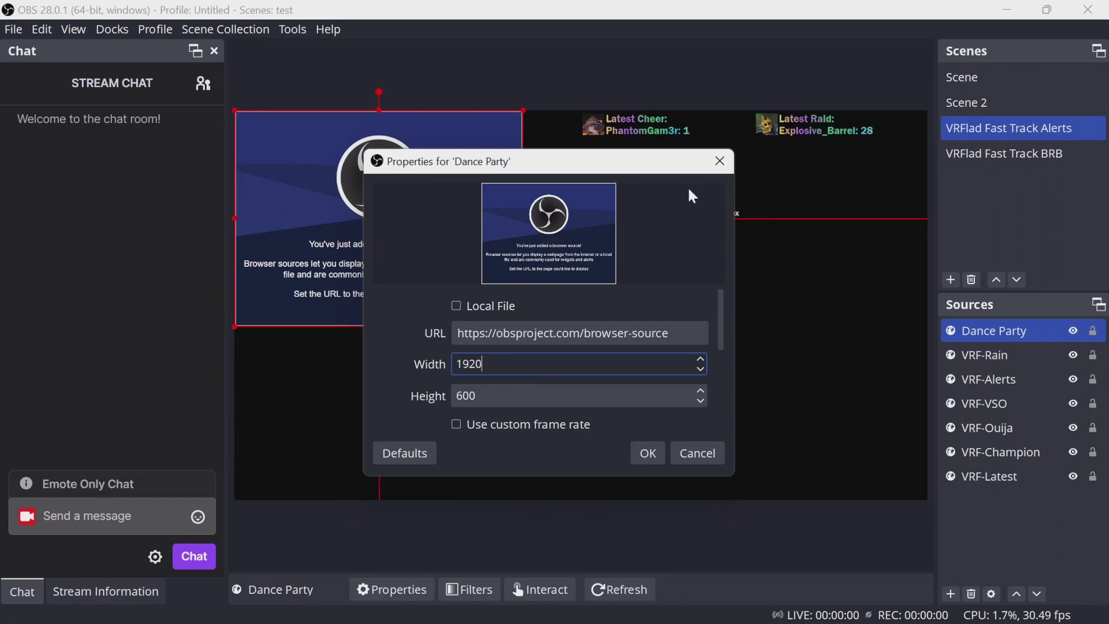
Set the Dance Party browser source's height to 1080
key(Tab)
text(1078)
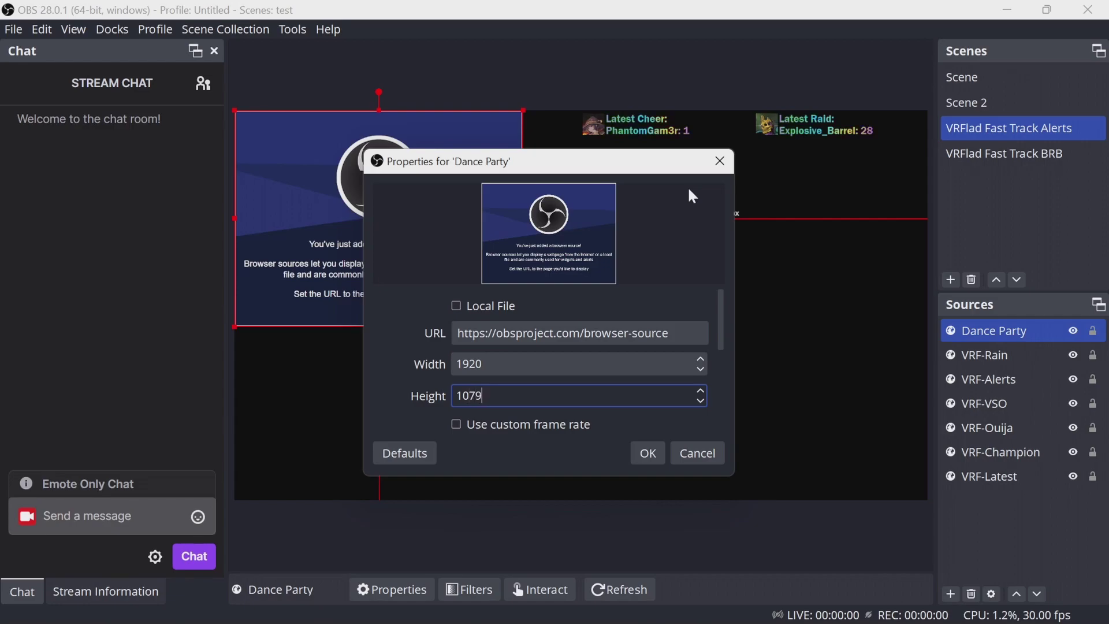
key(BackSpace)
key(BackSpace)
text(80)
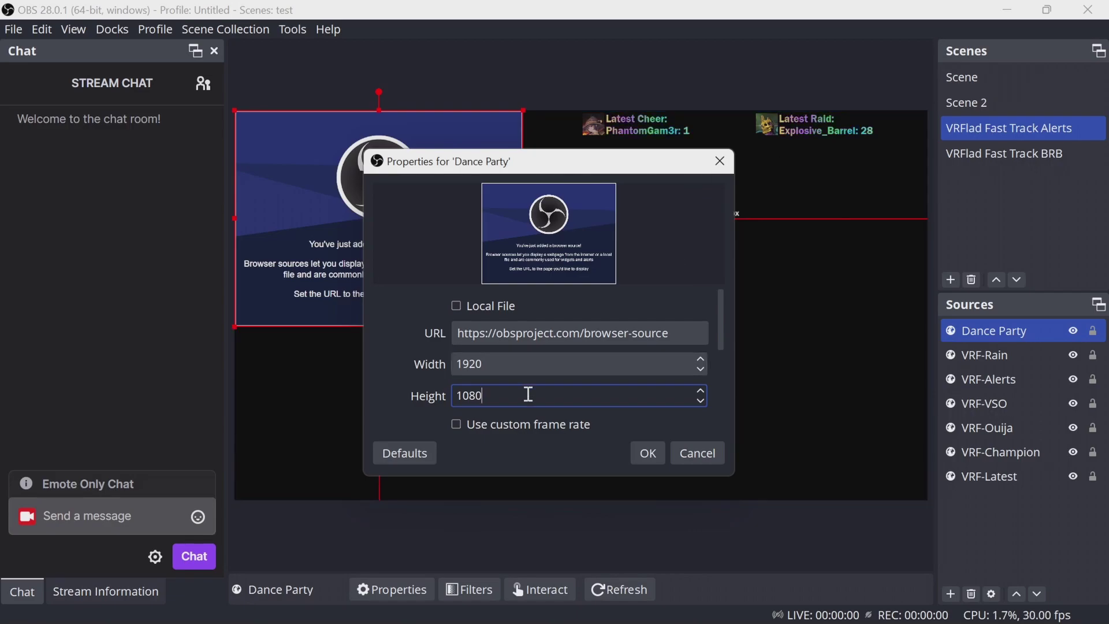
Set the Dance Party source's height to 600 and move it down to about 204 px below the canvas's upper edge
drag(527, 393, 454, 398)
text(60)
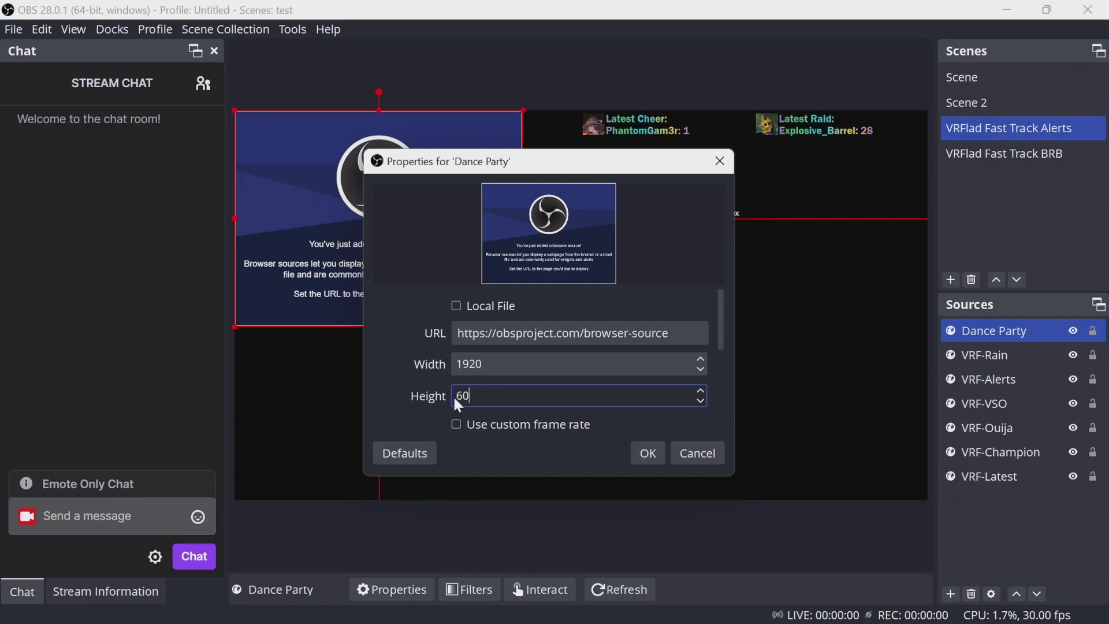
text(0)
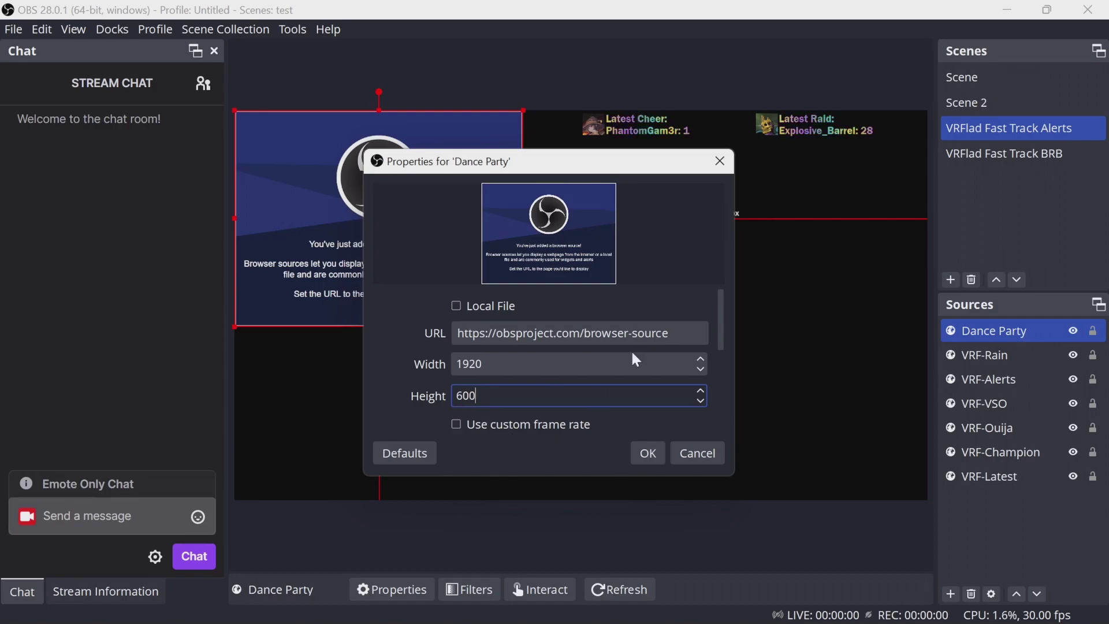
click(644, 452)
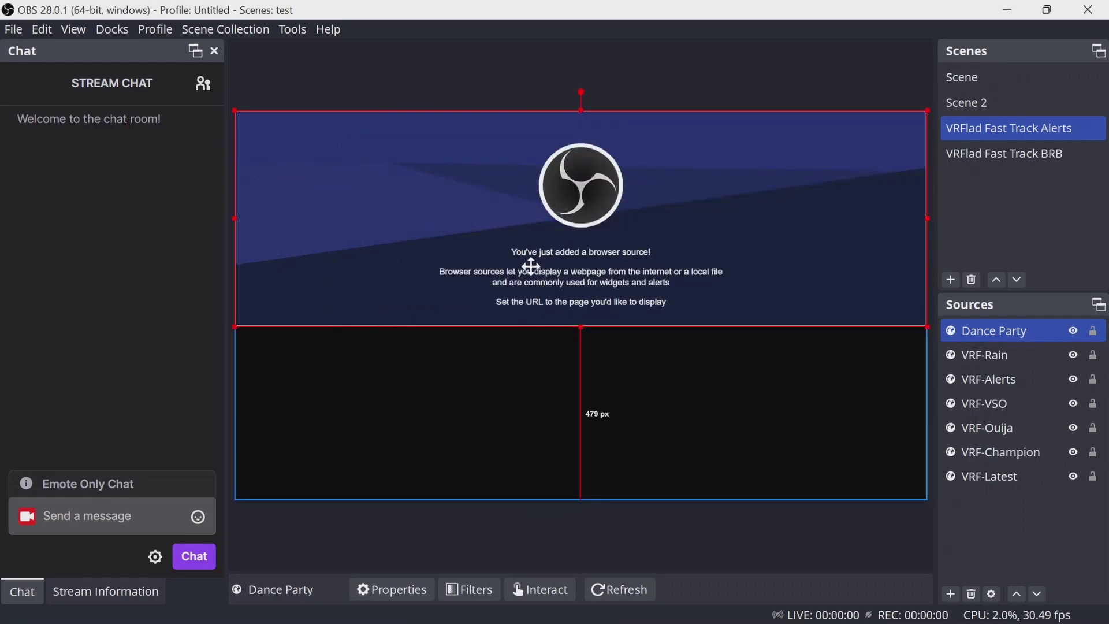
drag(564, 182, 563, 261)
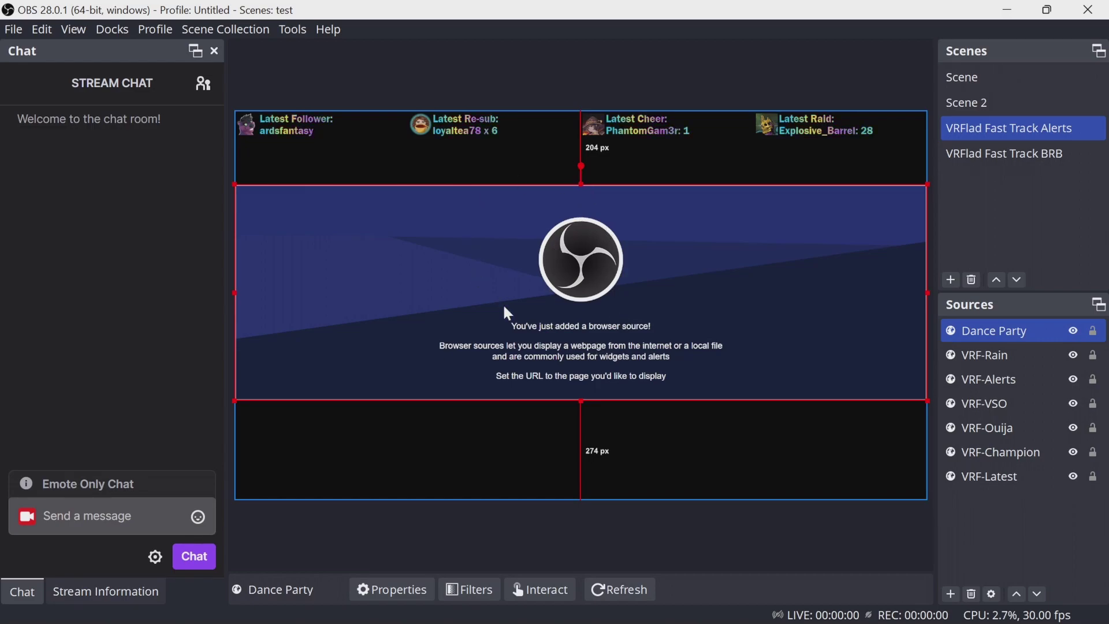
Set the Dance Party source's URL to about:blank and have the source shut down when not visible
right_click(1009, 331)
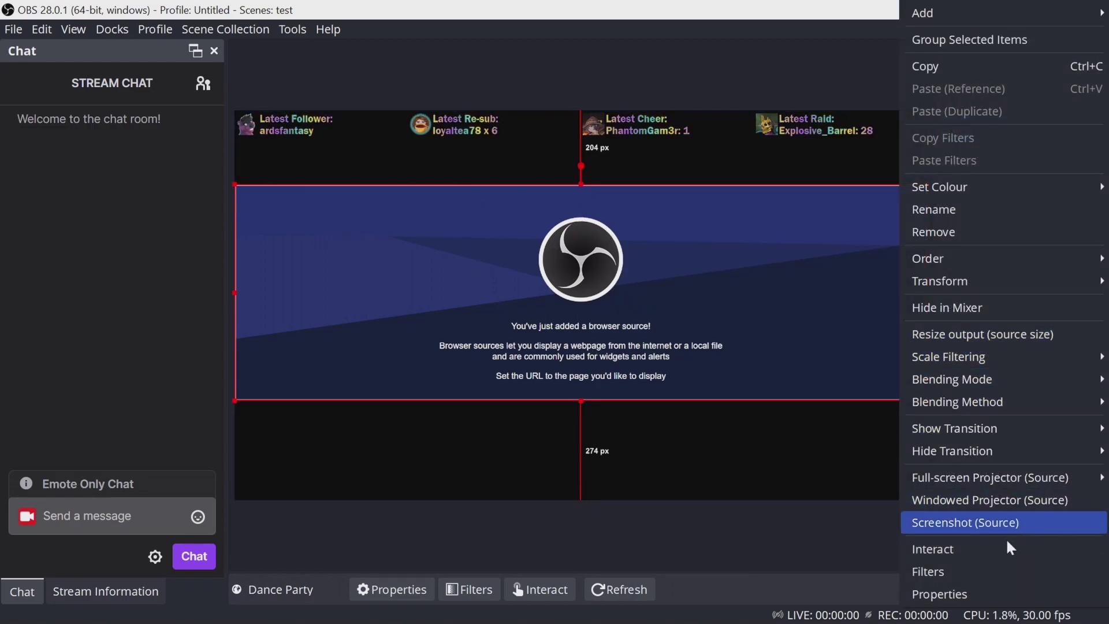
click(970, 594)
double_click(527, 333)
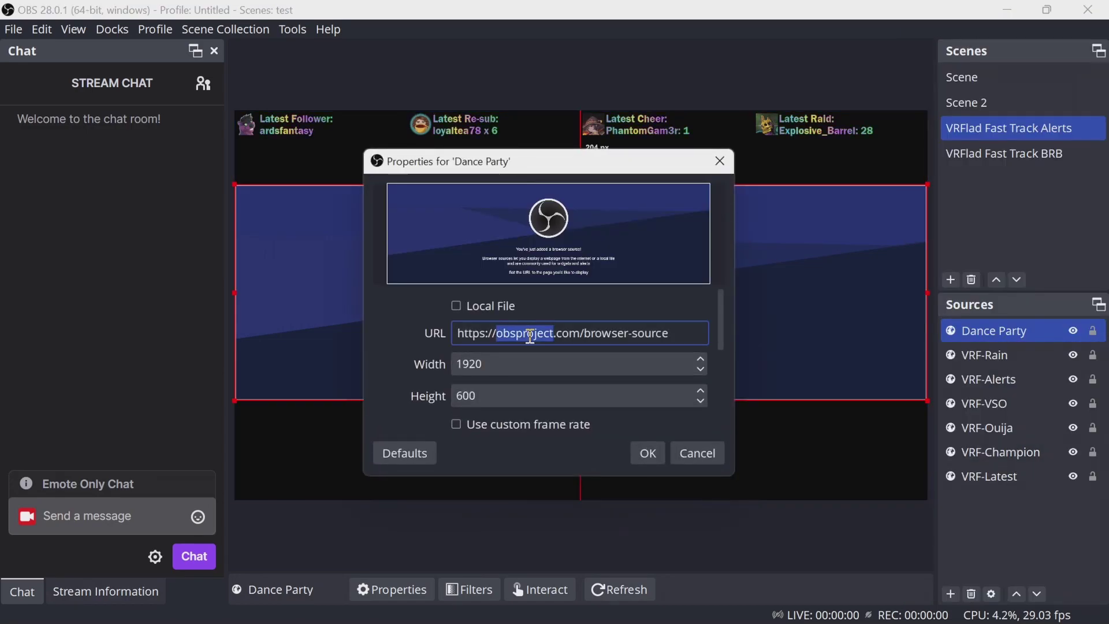
drag(684, 333, 453, 321)
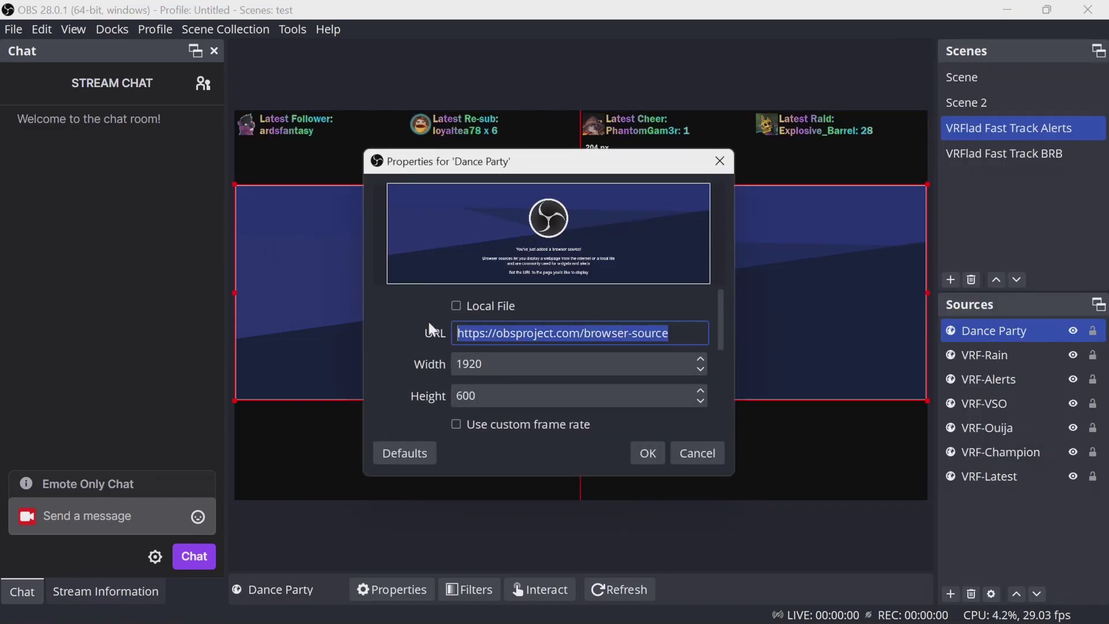
text(about:blank)
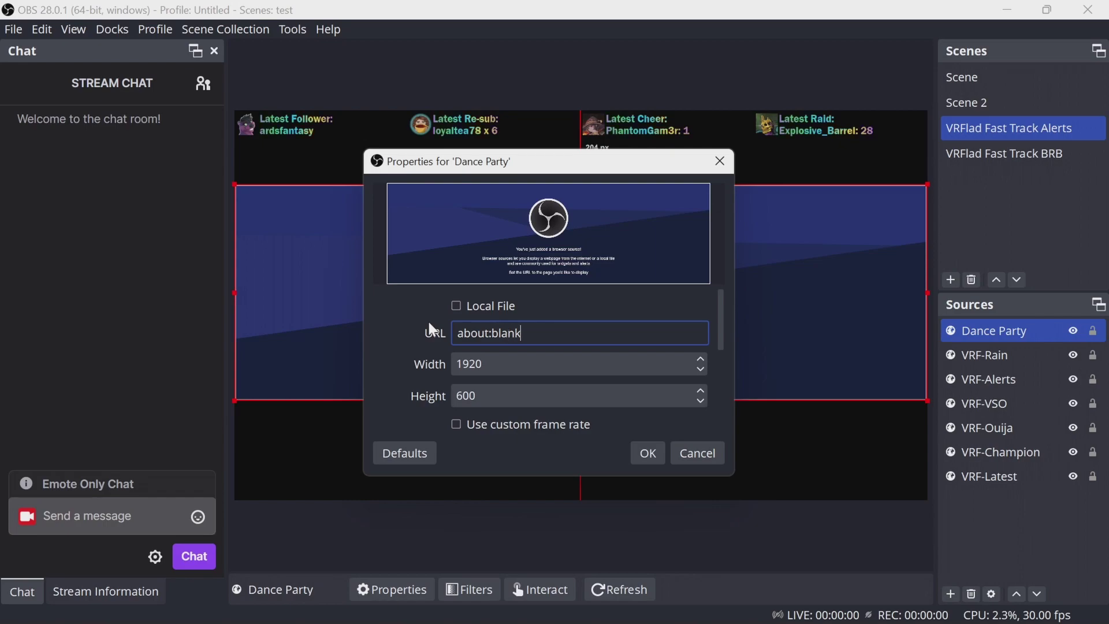
scroll(624, 393, down, 4)
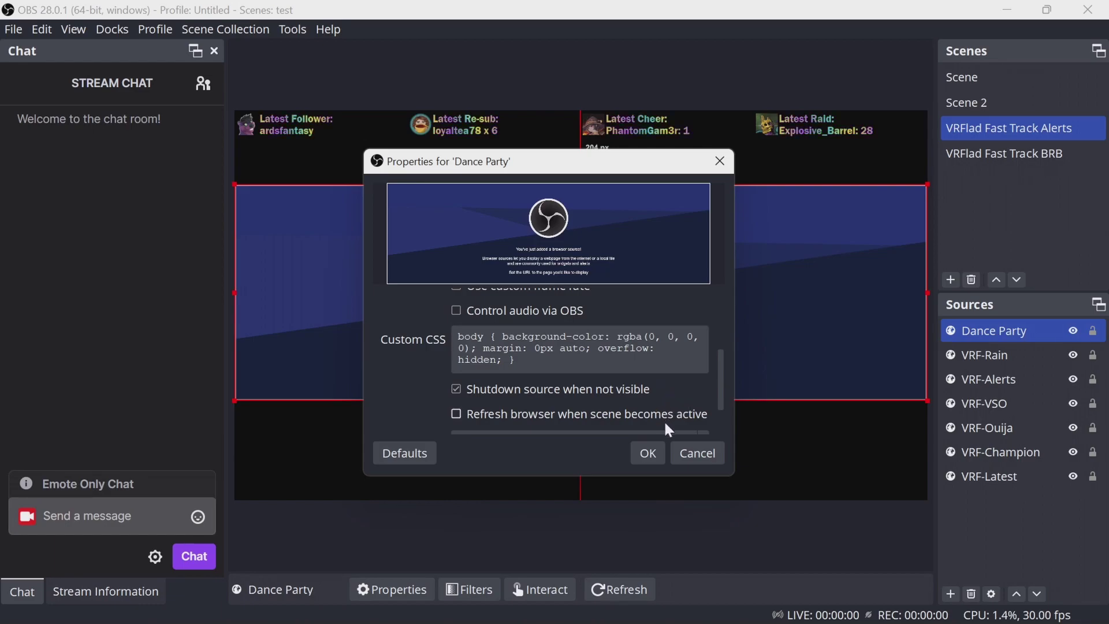
click(648, 454)
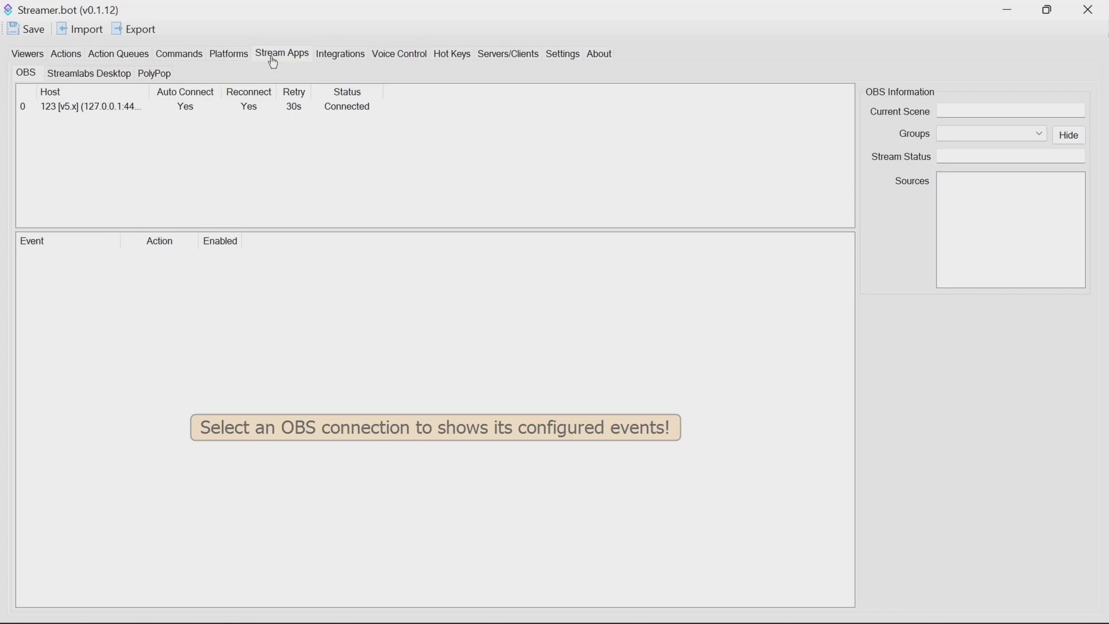
Switch to Streamer.bot and check the status and sources of its OBS connection
click(27, 73)
click(80, 110)
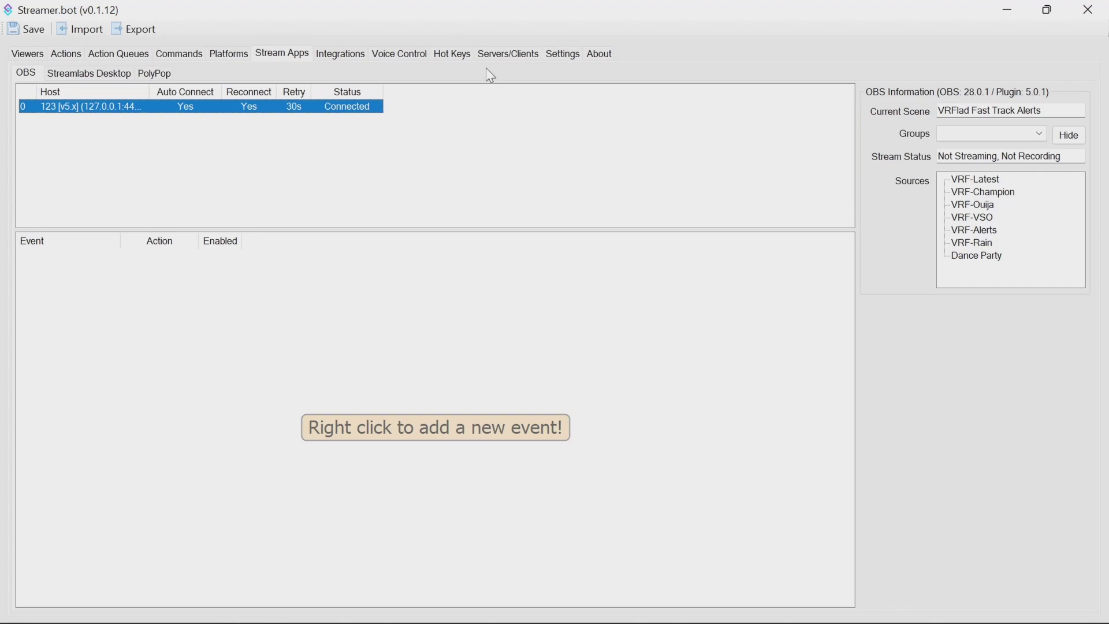
Enable auto start for Streamer.bot's internal websocket server and start the server
click(499, 56)
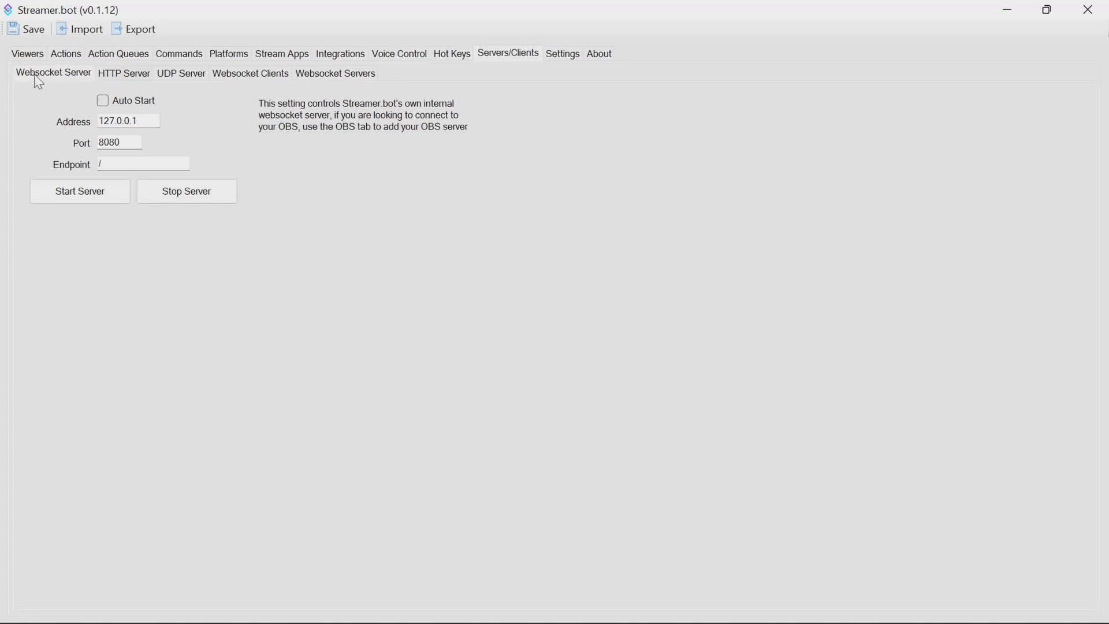
click(122, 104)
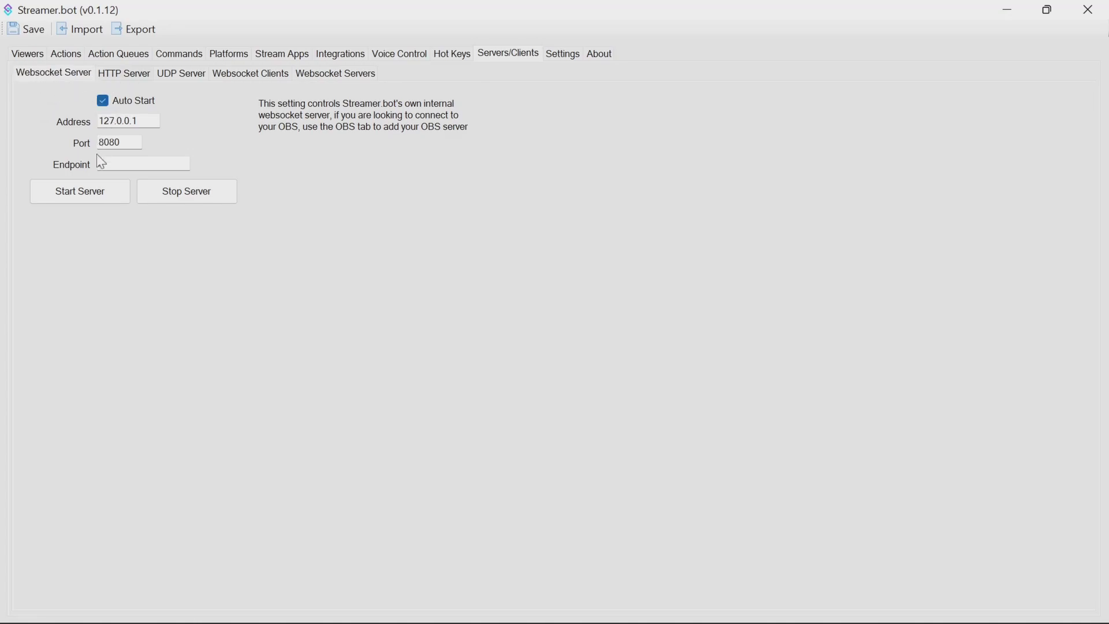
click(99, 197)
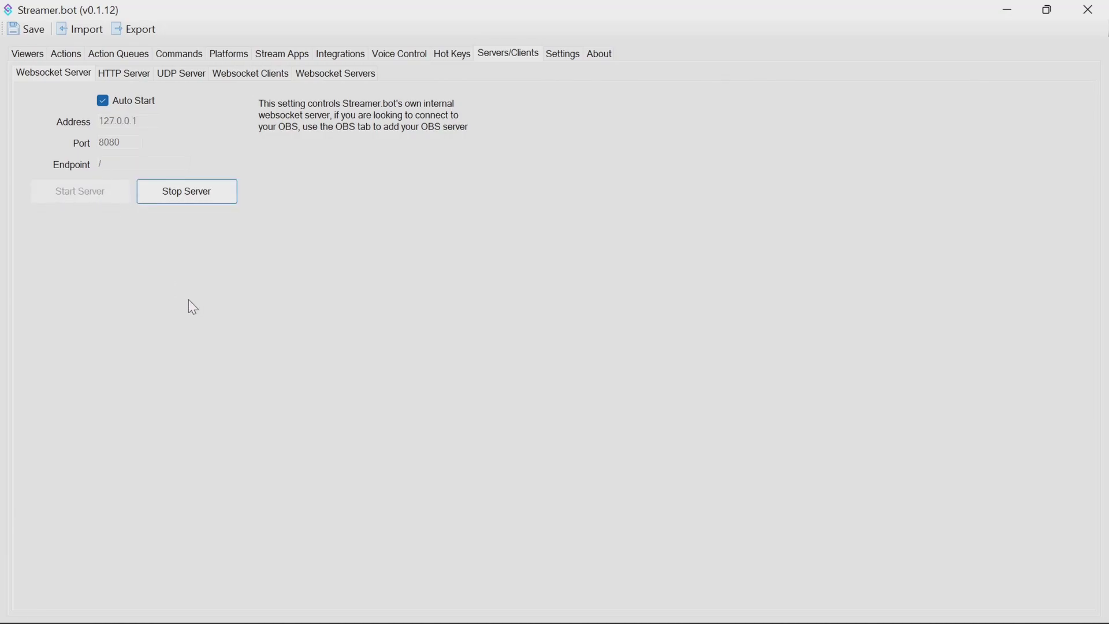
Load the Dance Party import string into a new import and inspect the sub-actions of its Dance Party action
click(70, 32)
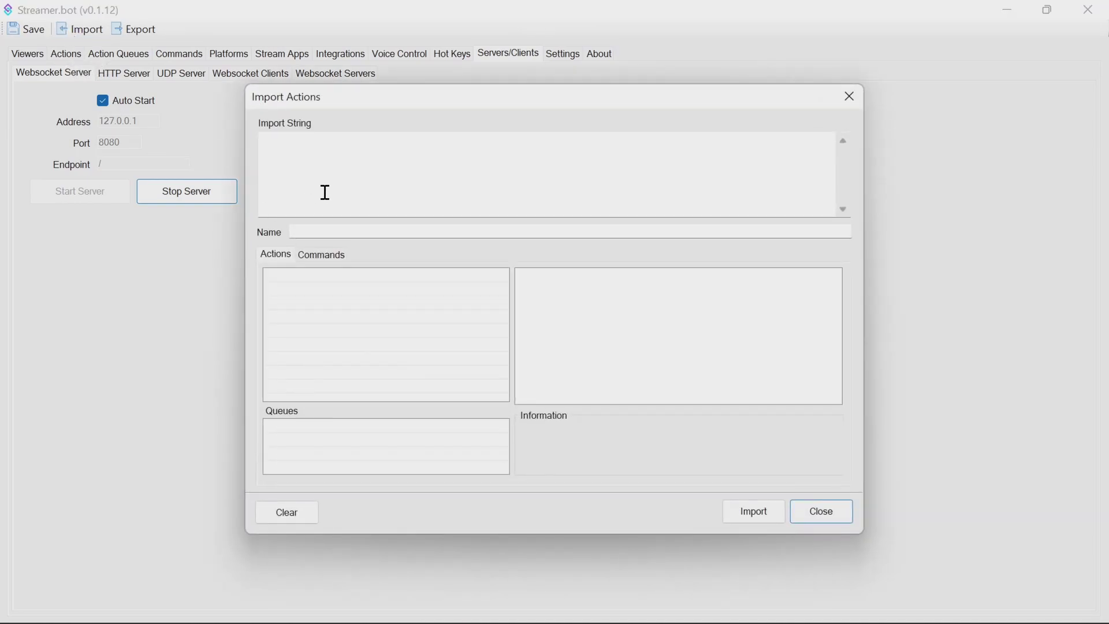
click(336, 178)
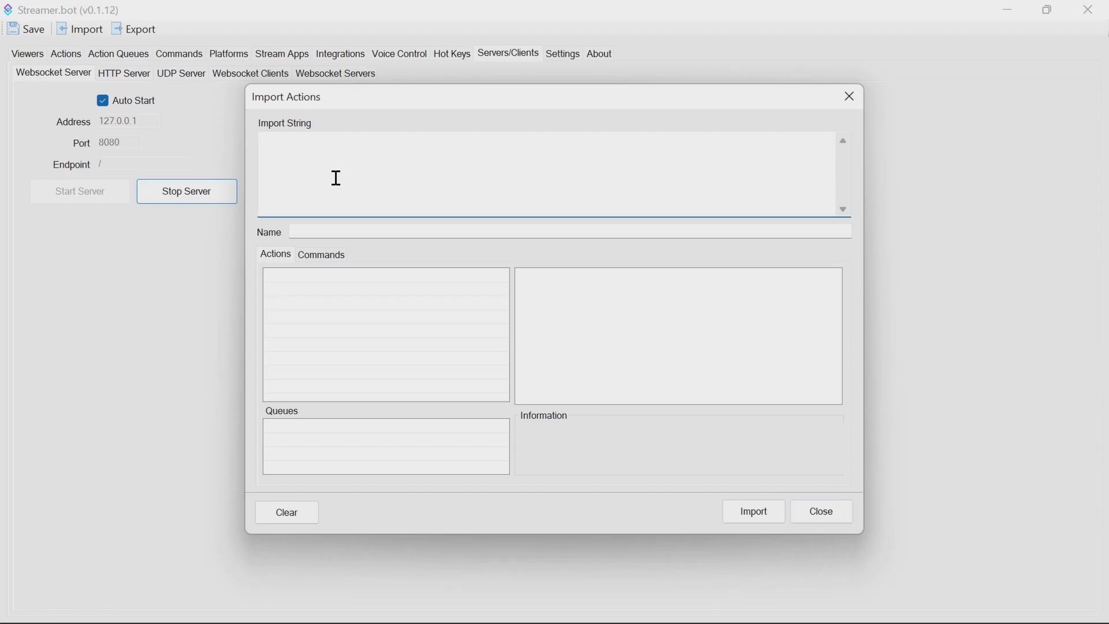
key(ctrl+v)
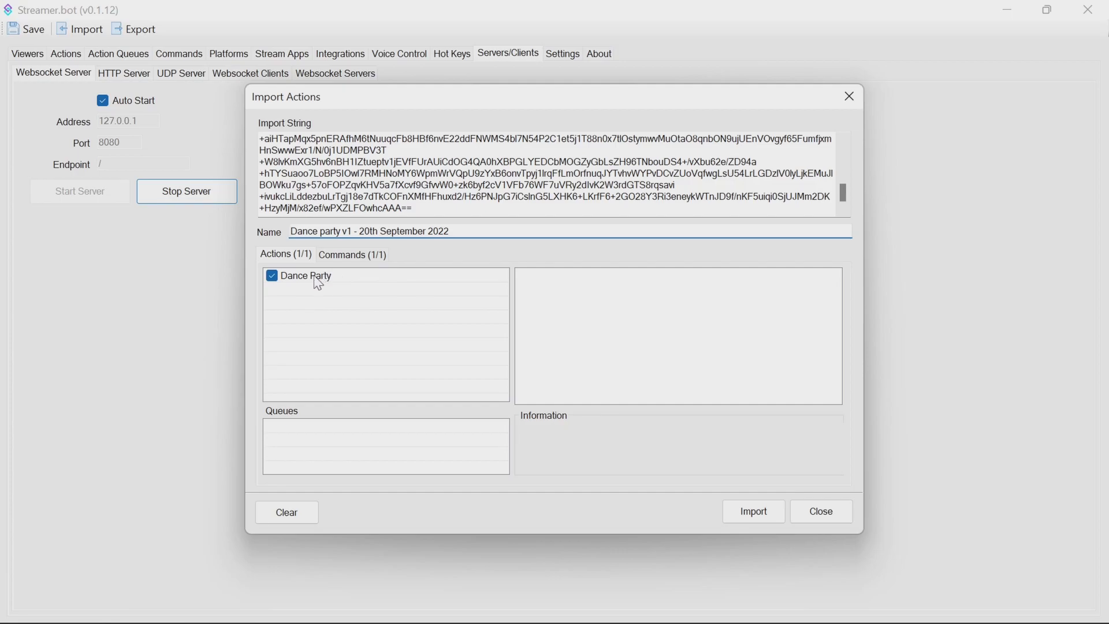
click(321, 277)
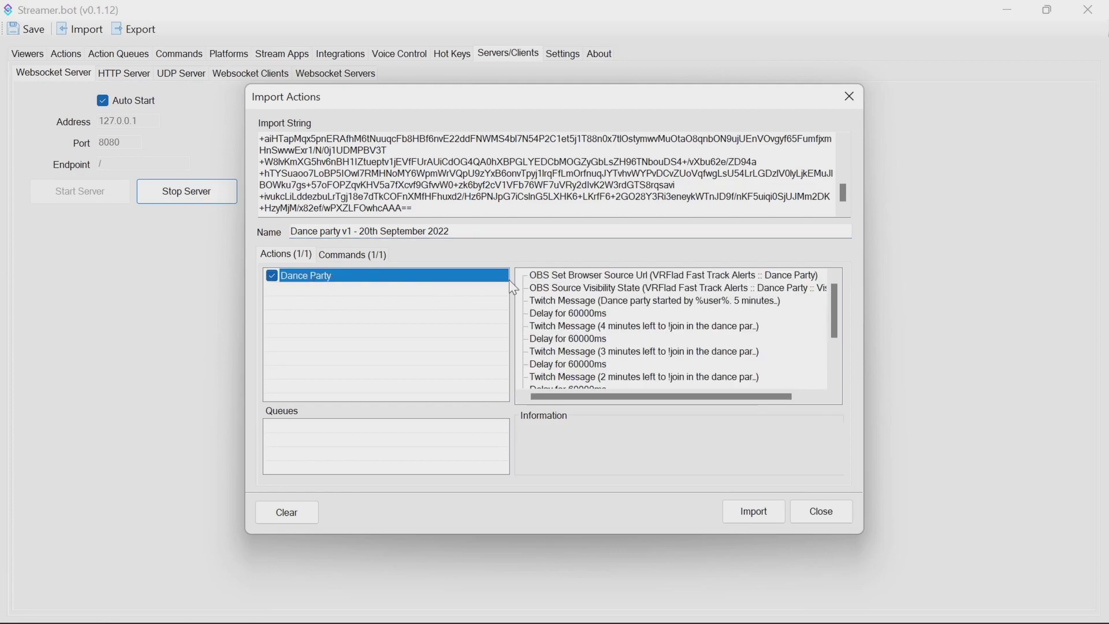
Exclude the !danceparty command from the import and import the Dance Party action
click(352, 255)
click(276, 295)
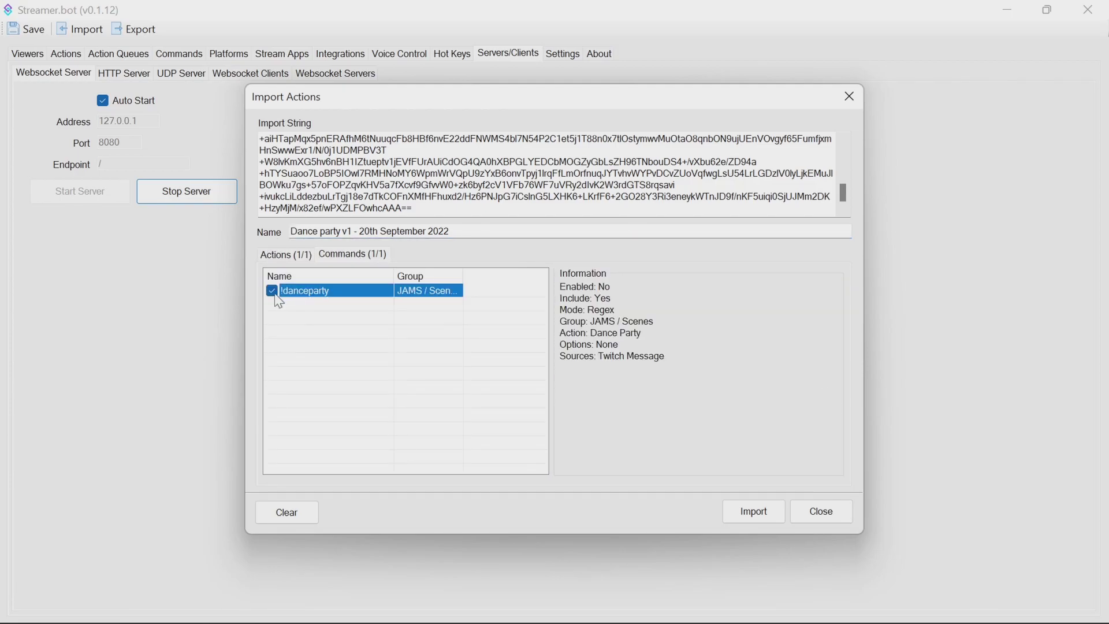
click(272, 291)
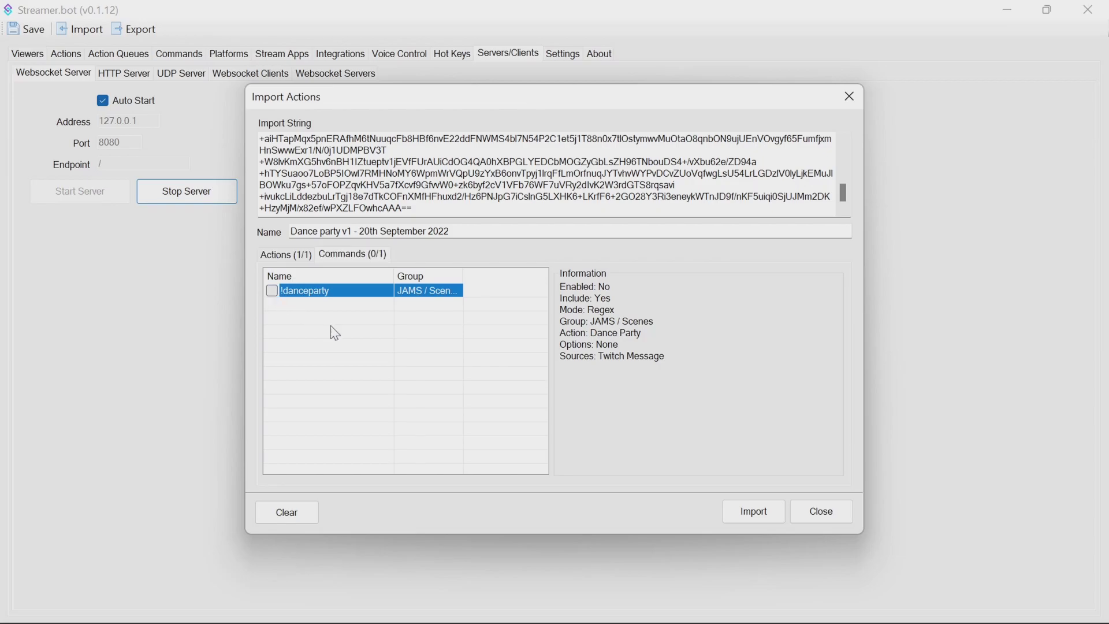
click(274, 260)
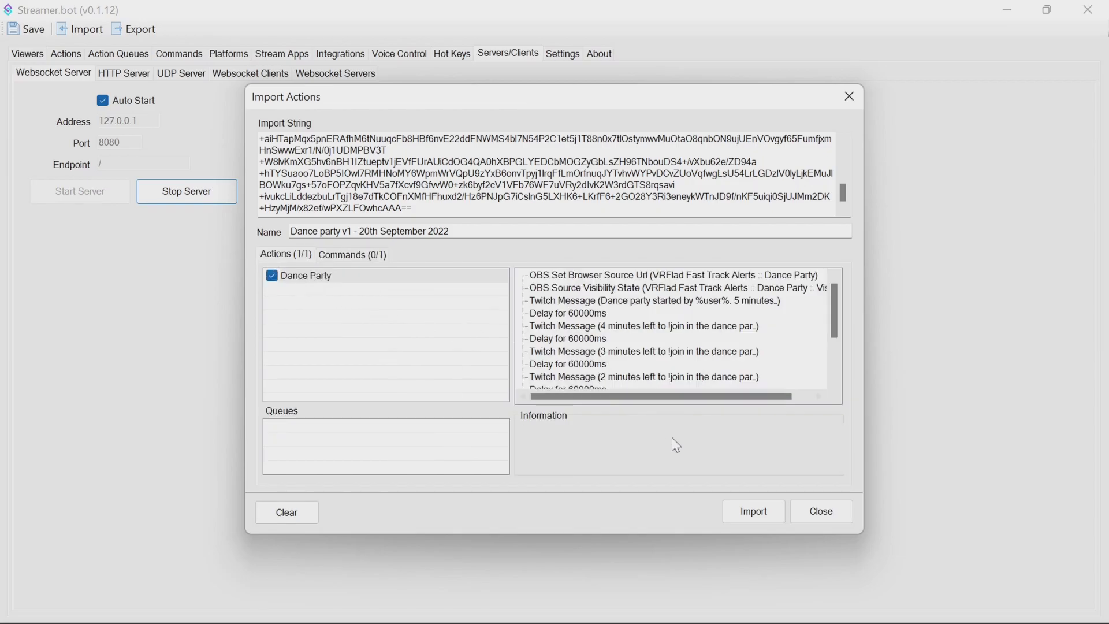
click(771, 514)
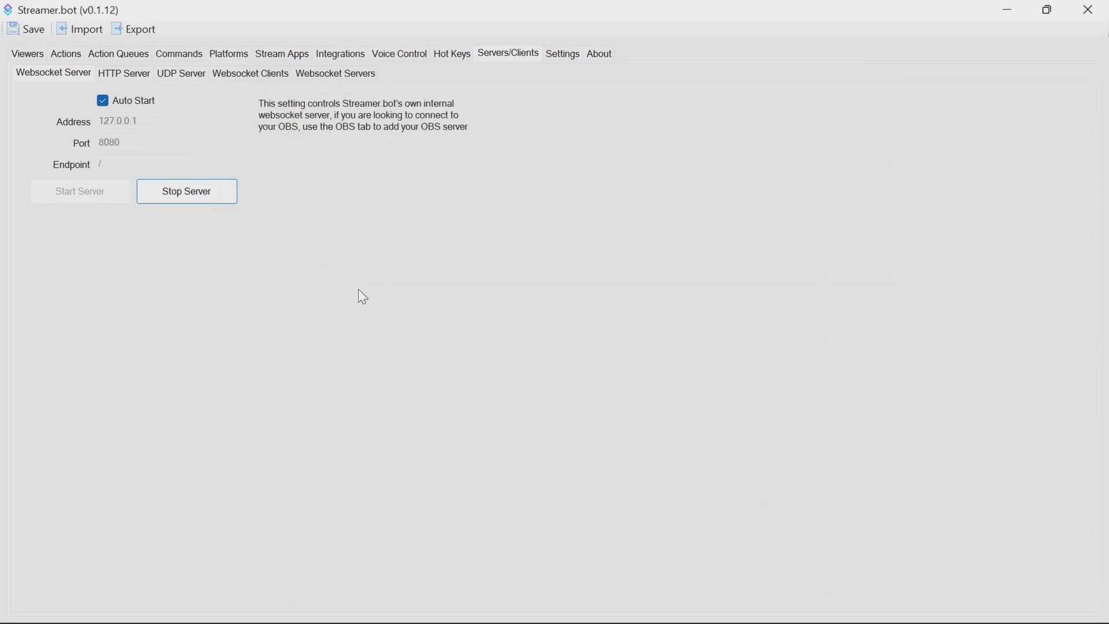
Filter the actions by "dance" and select the Dance Party action to show its sub-actions
click(73, 53)
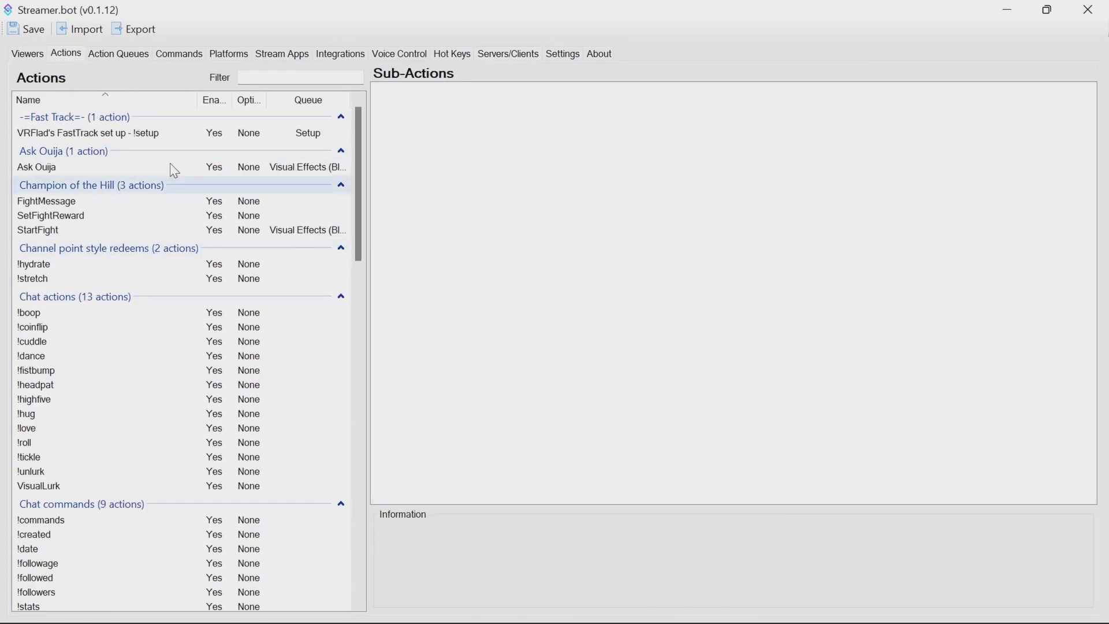
click(270, 77)
text(d)
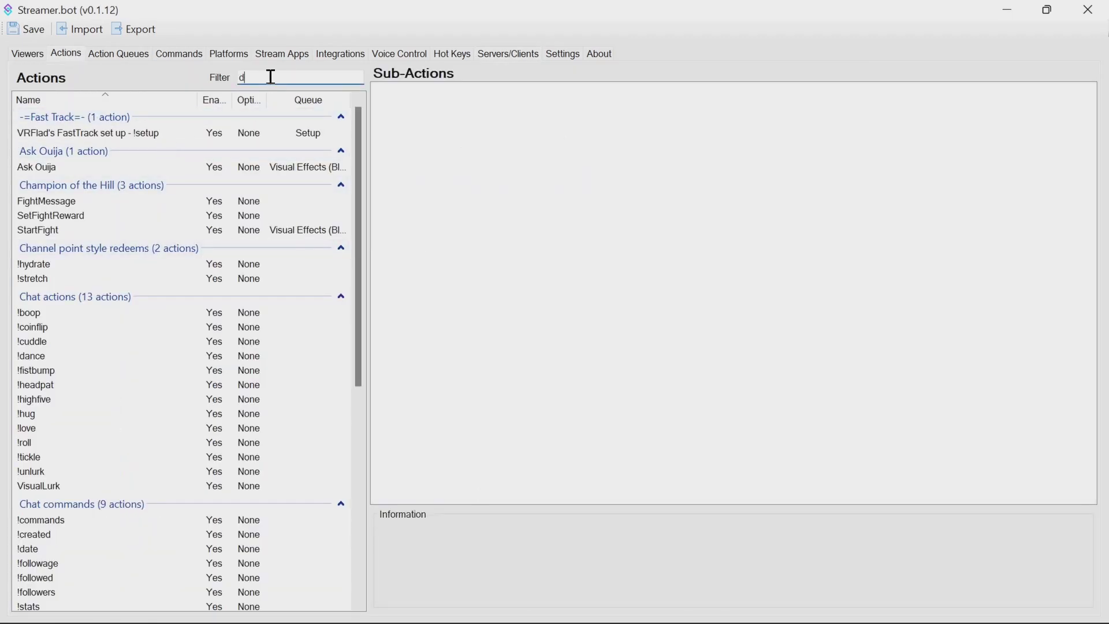
text(ance)
click(102, 137)
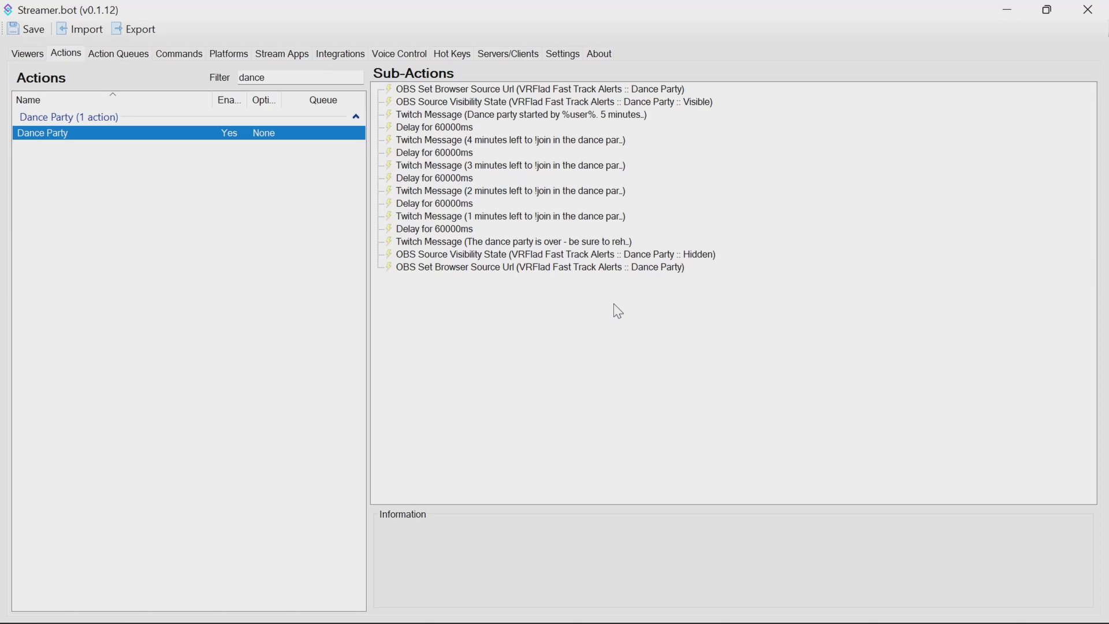
double_click(511, 90)
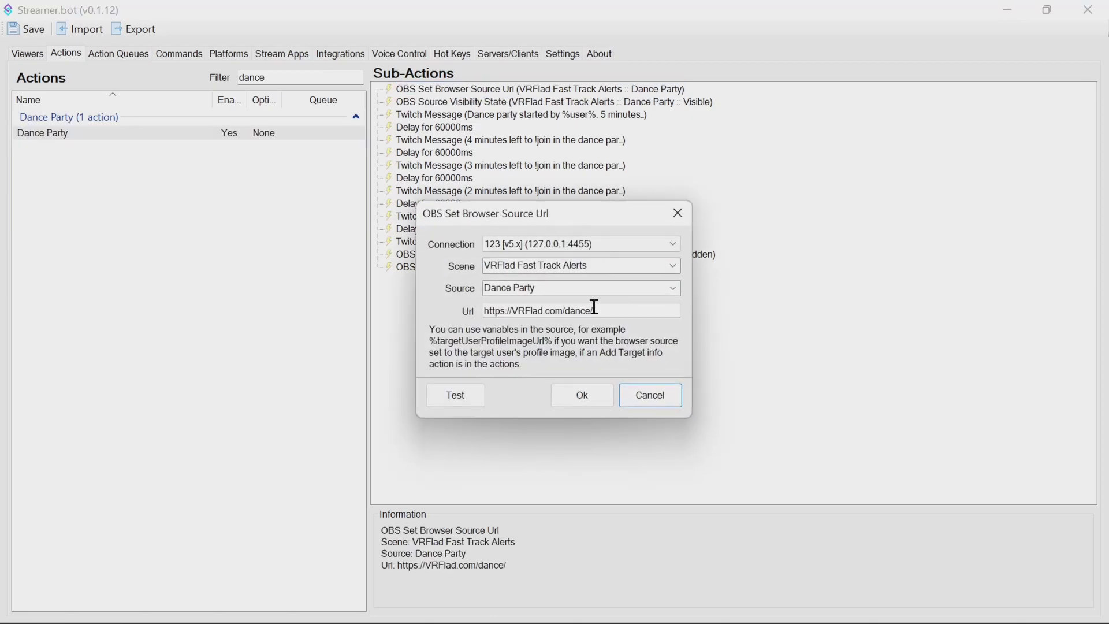
click(672, 264)
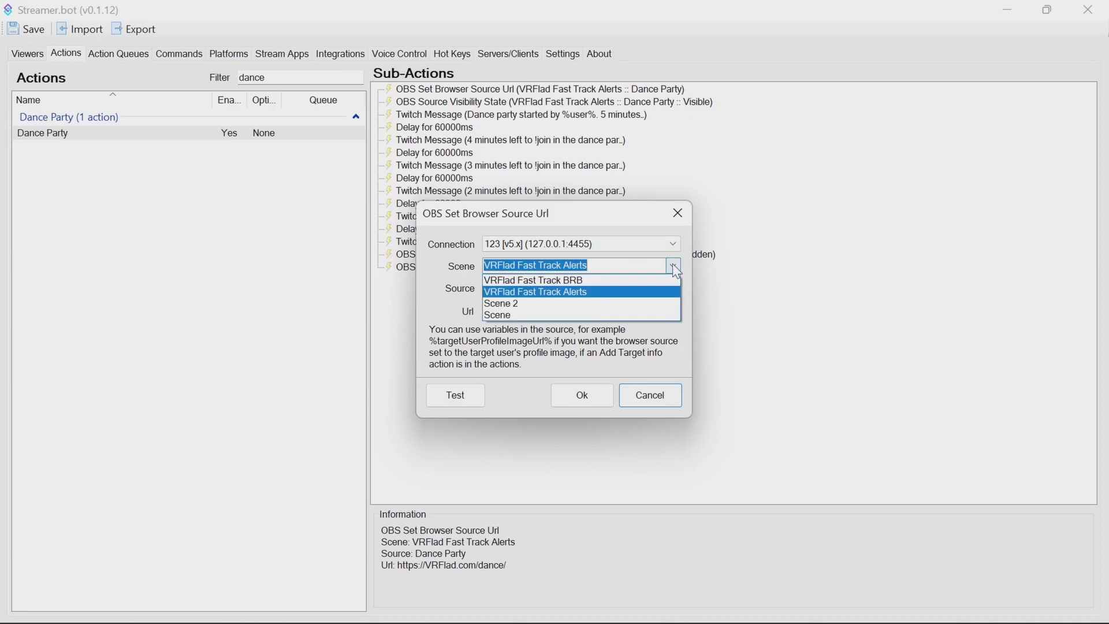
click(584, 293)
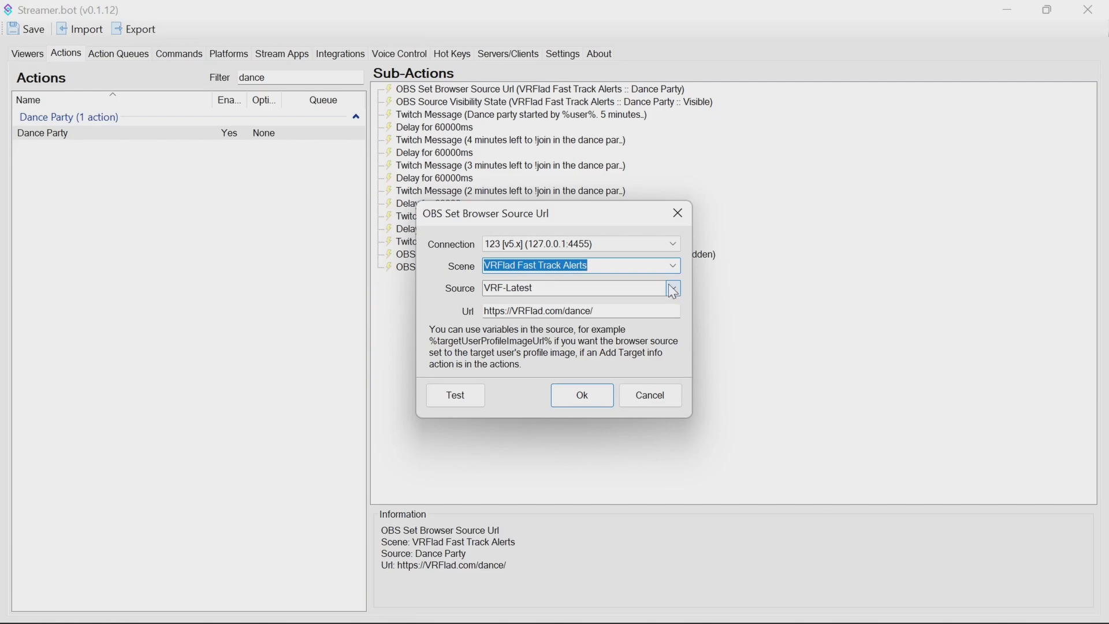
click(563, 288)
click(673, 290)
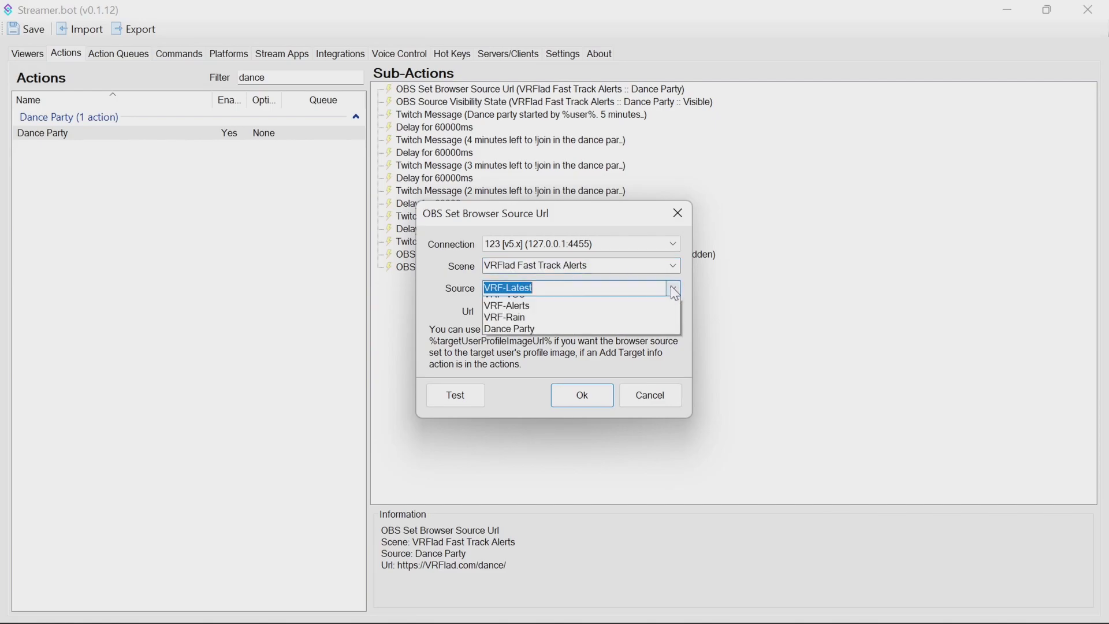
click(571, 365)
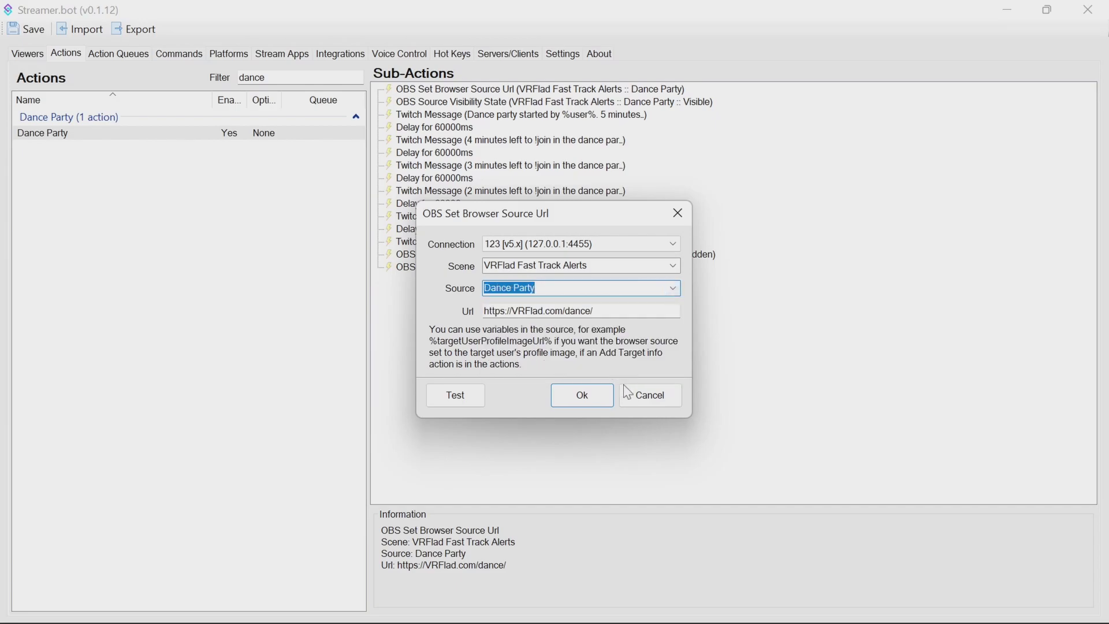
click(623, 307)
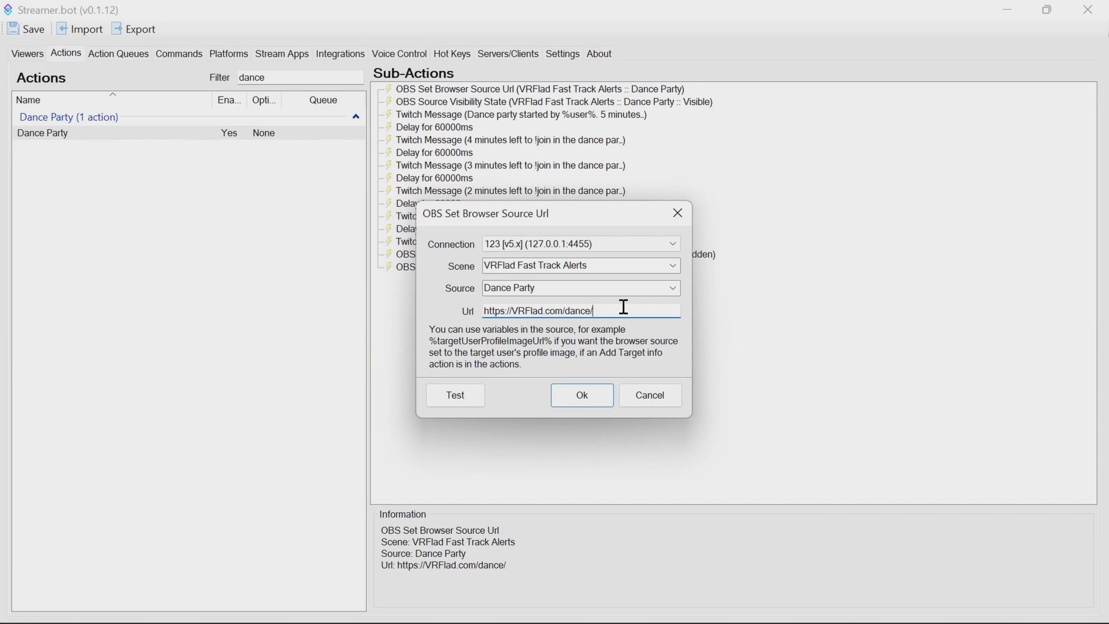
text(?multi)
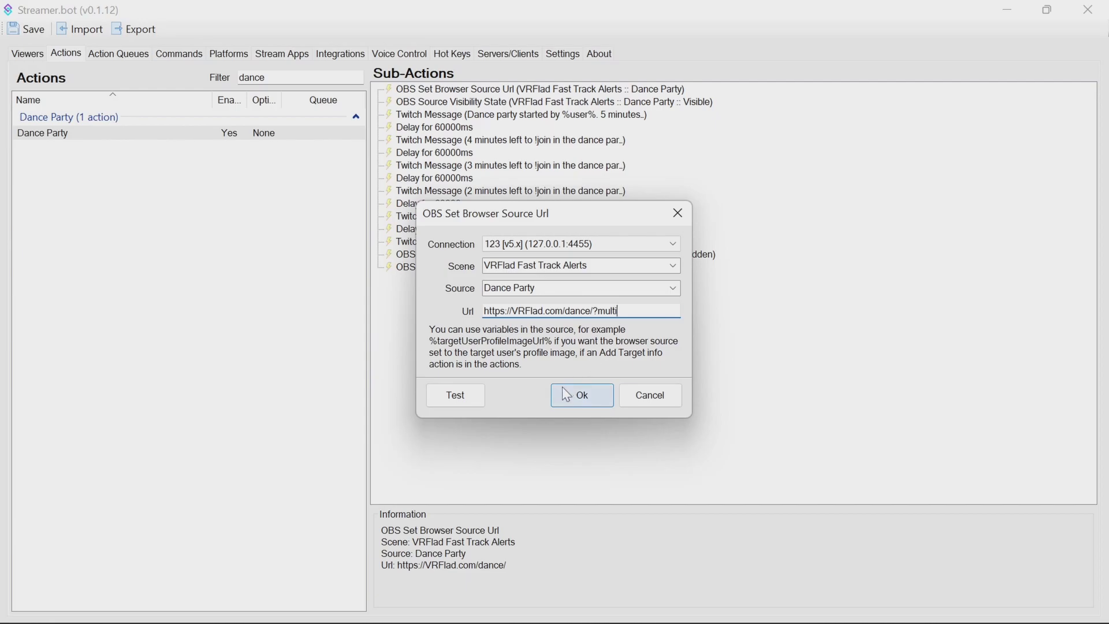
click(577, 403)
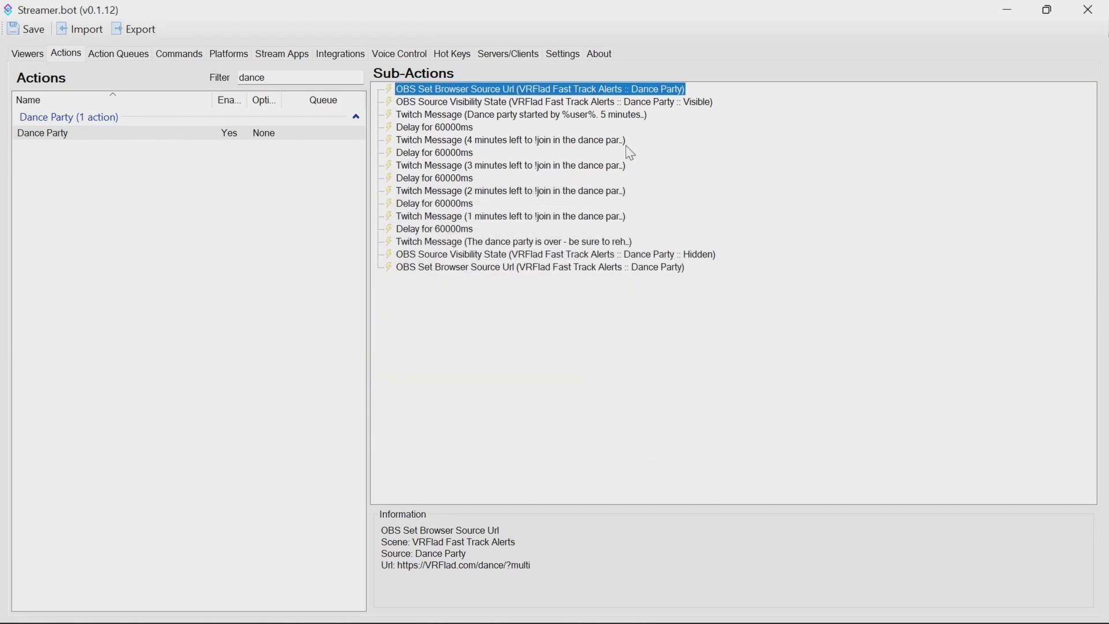
Set the Visible source visibility sub-action to the Dance Party source in the VRFlad Fast Track Alerts scene
double_click(628, 102)
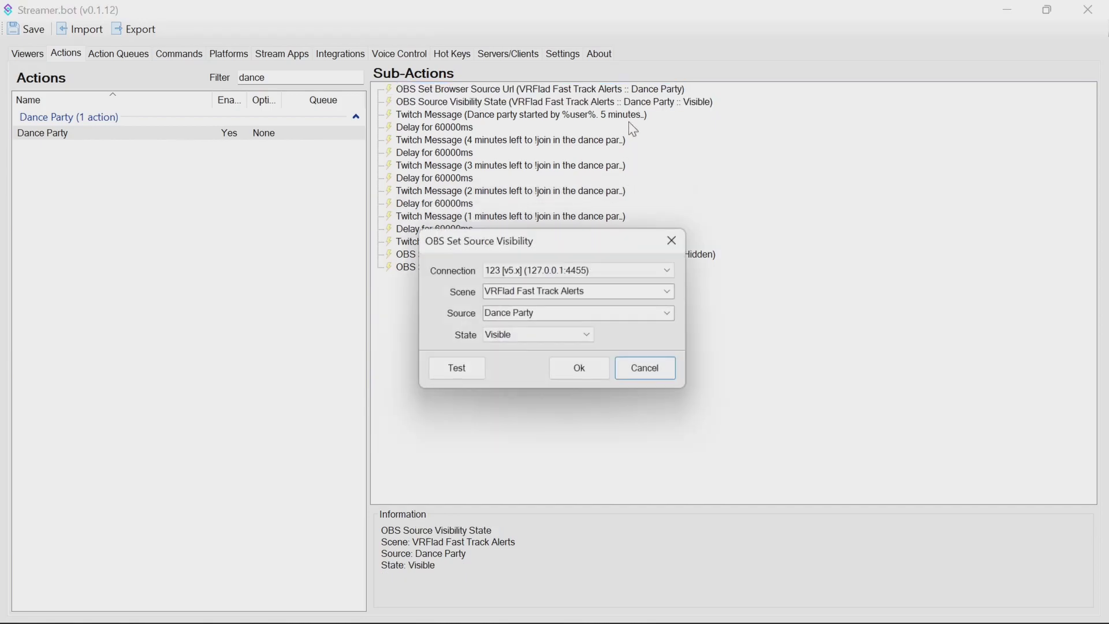
click(676, 293)
click(673, 292)
click(670, 315)
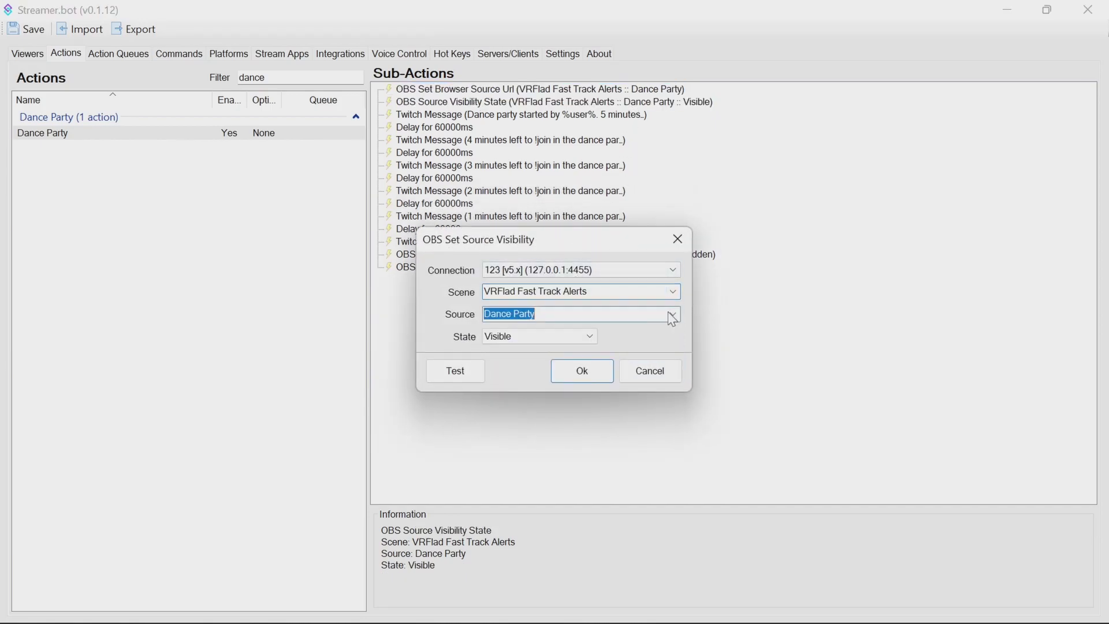
click(553, 399)
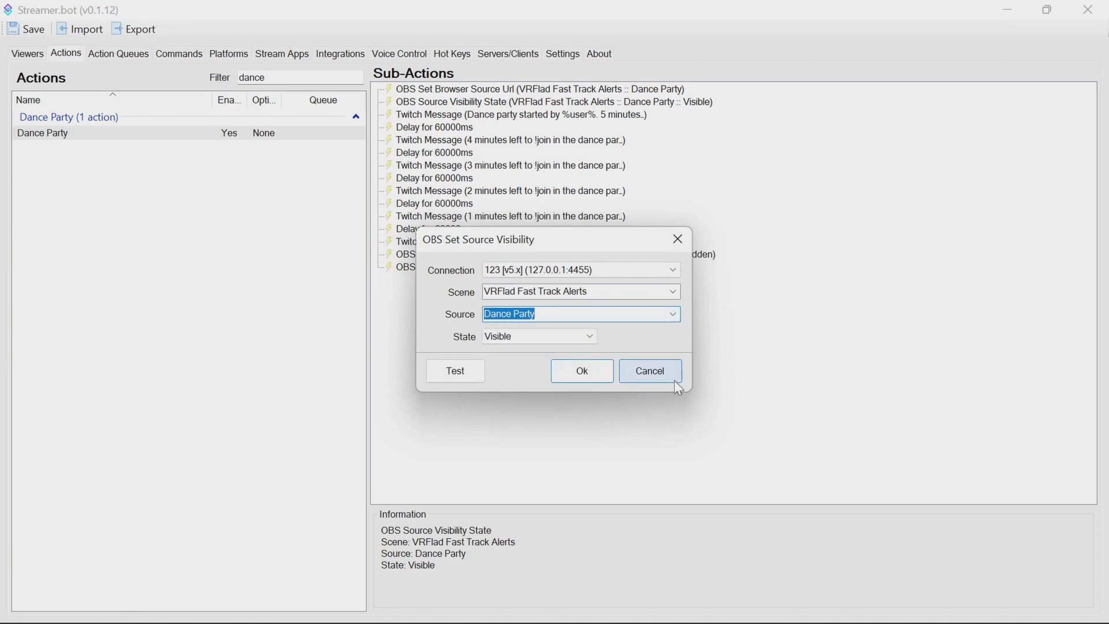
click(610, 375)
Set the Hidden source visibility sub-action to scene VRFlad Fast Track Alerts and source Dance Party
double_click(629, 255)
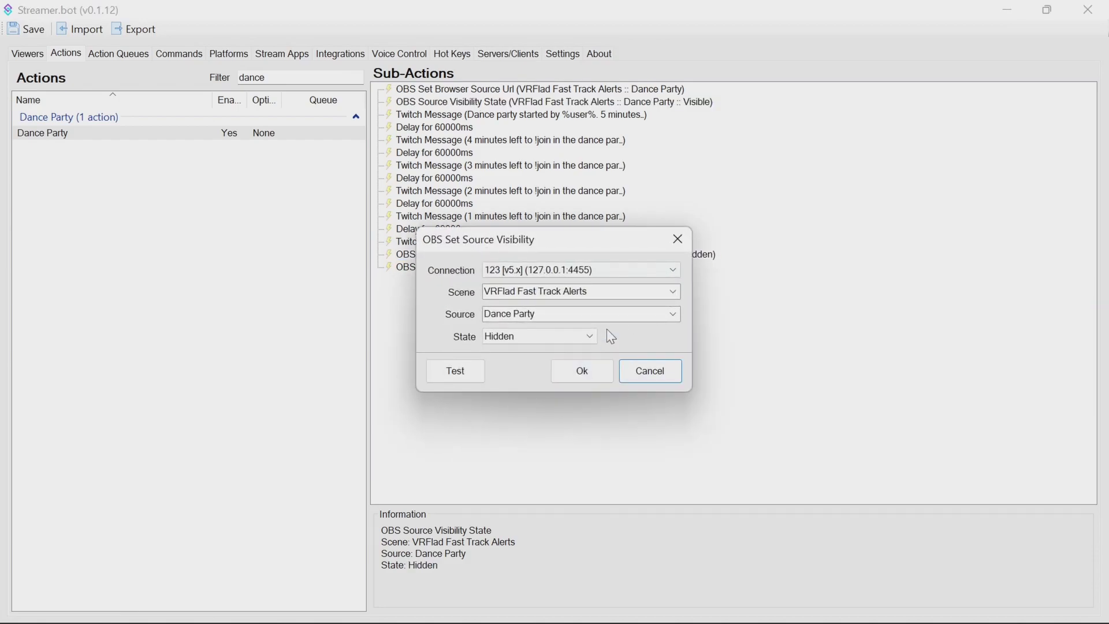
click(672, 293)
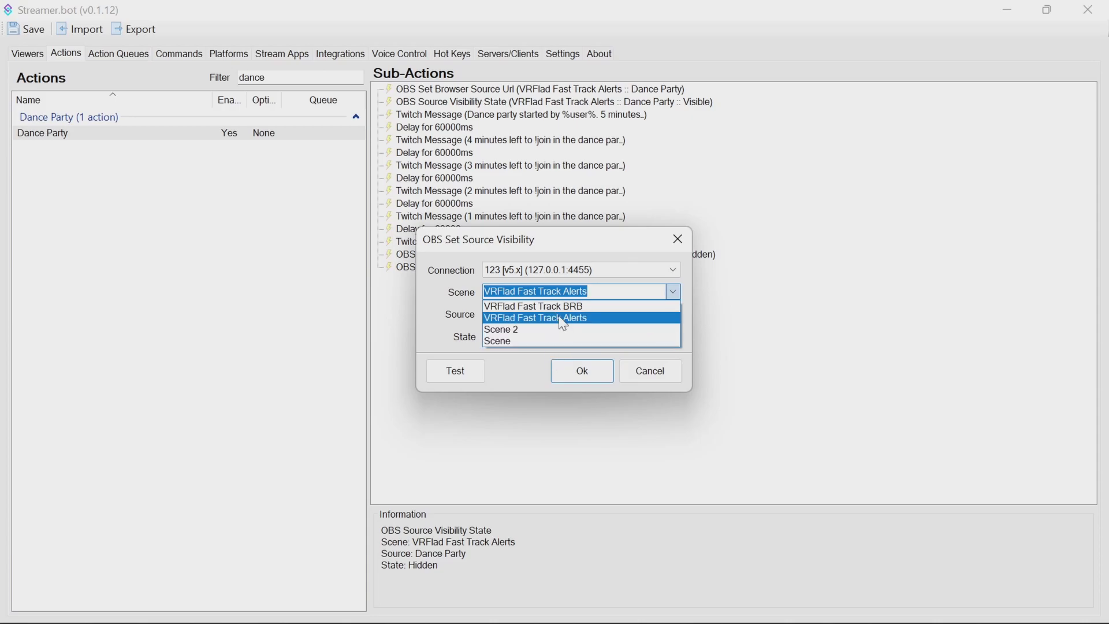
click(565, 318)
key(Tab)
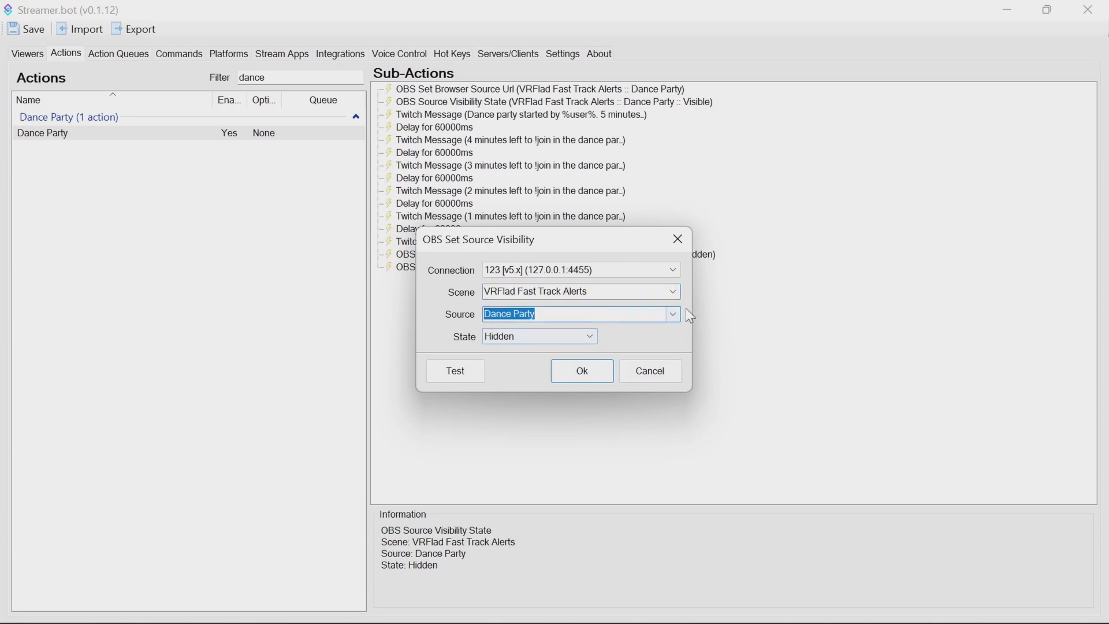
click(673, 315)
click(546, 395)
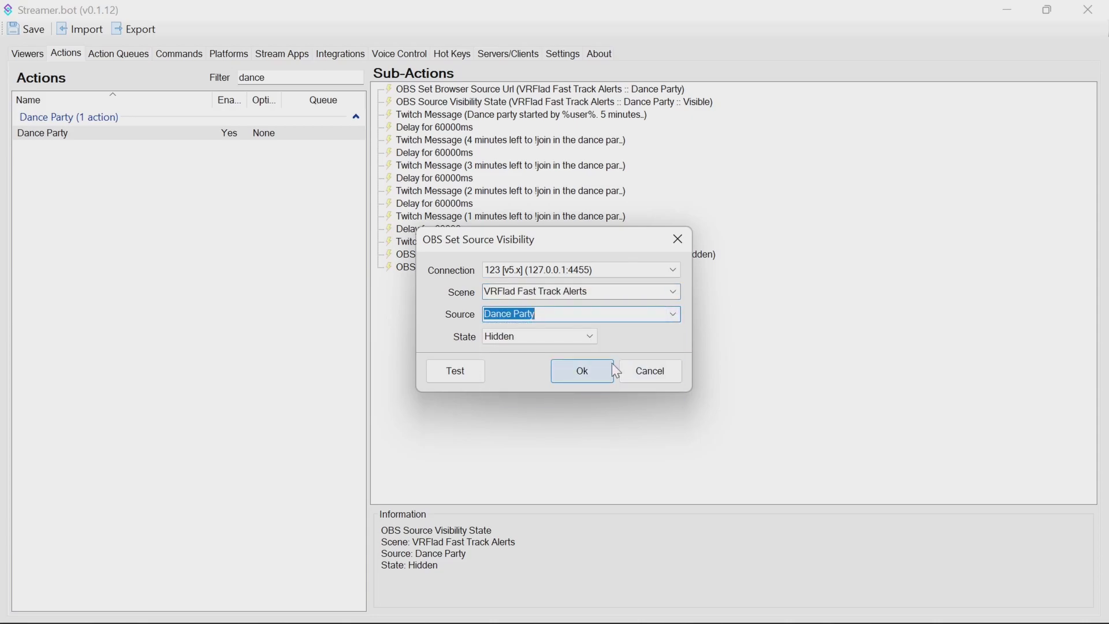
click(593, 374)
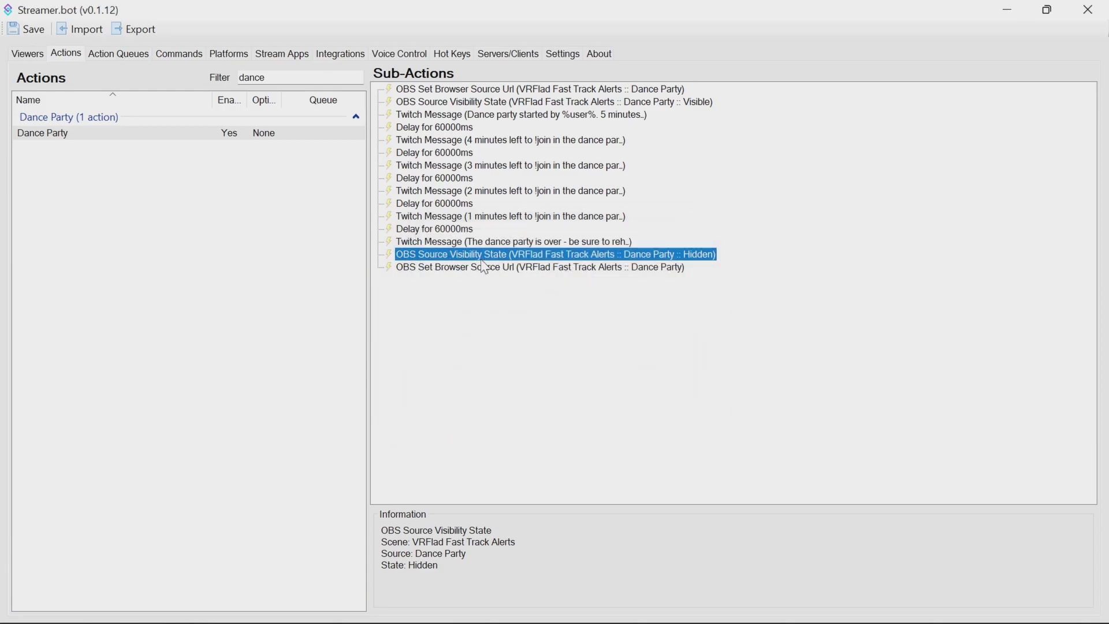
Set the final browser source URL sub-action, the about:blank one, to scene VRFlad Fast Track Alerts and source Dance Party
double_click(449, 269)
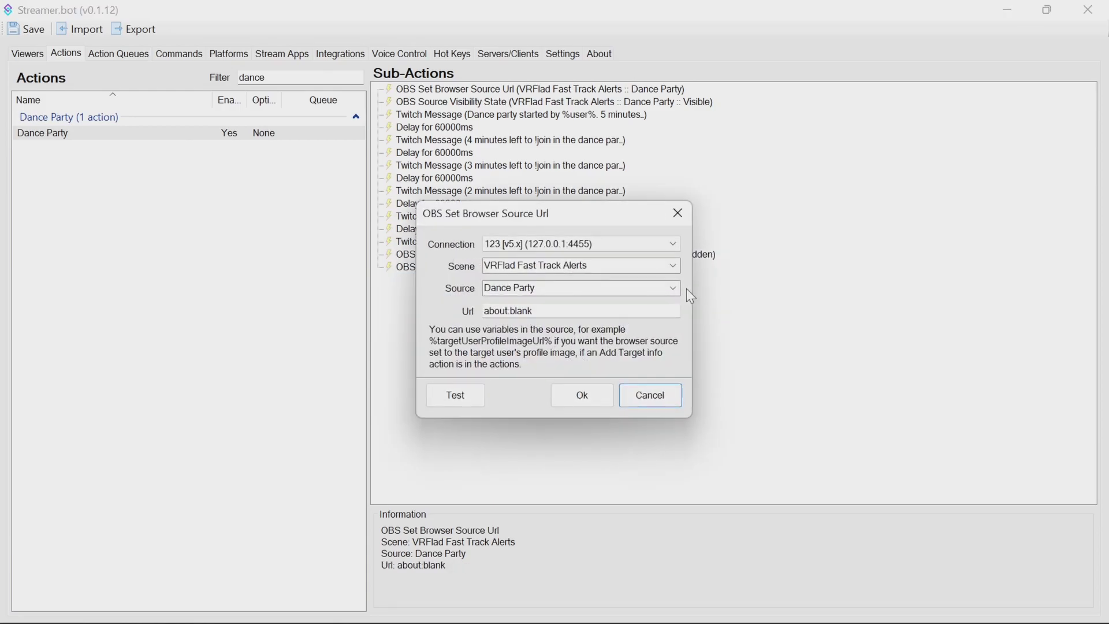
click(672, 265)
click(527, 297)
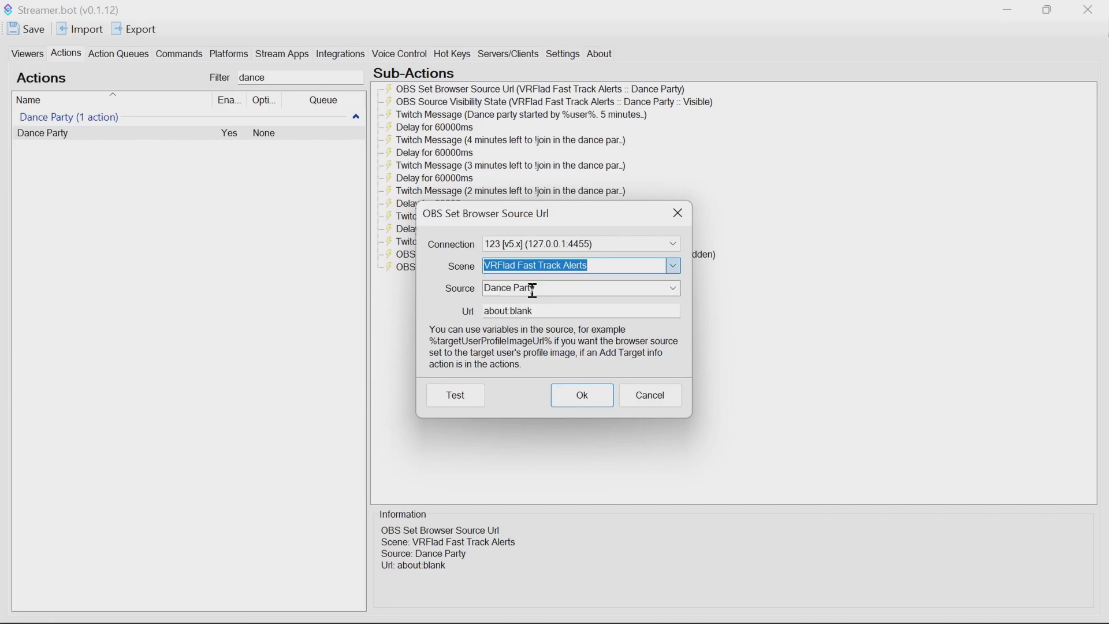
click(670, 288)
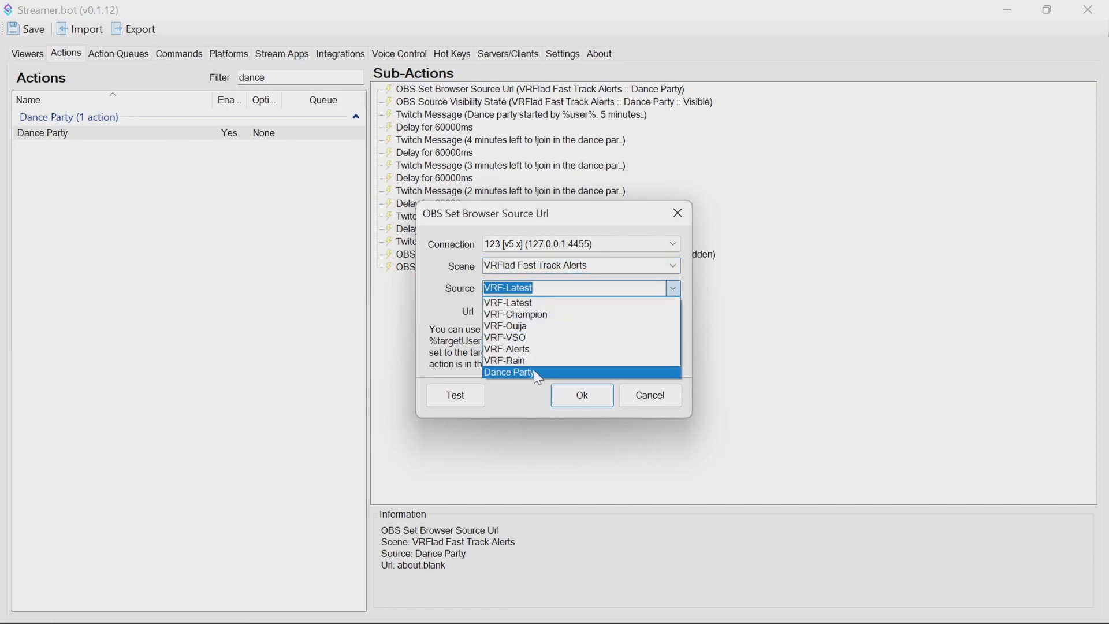
click(533, 371)
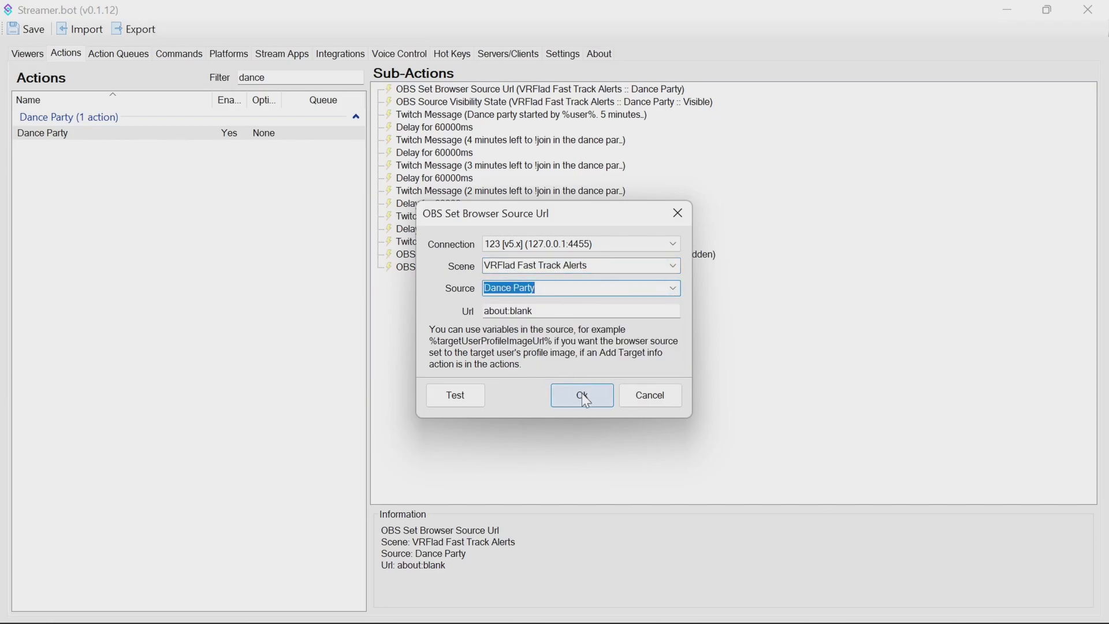
click(597, 399)
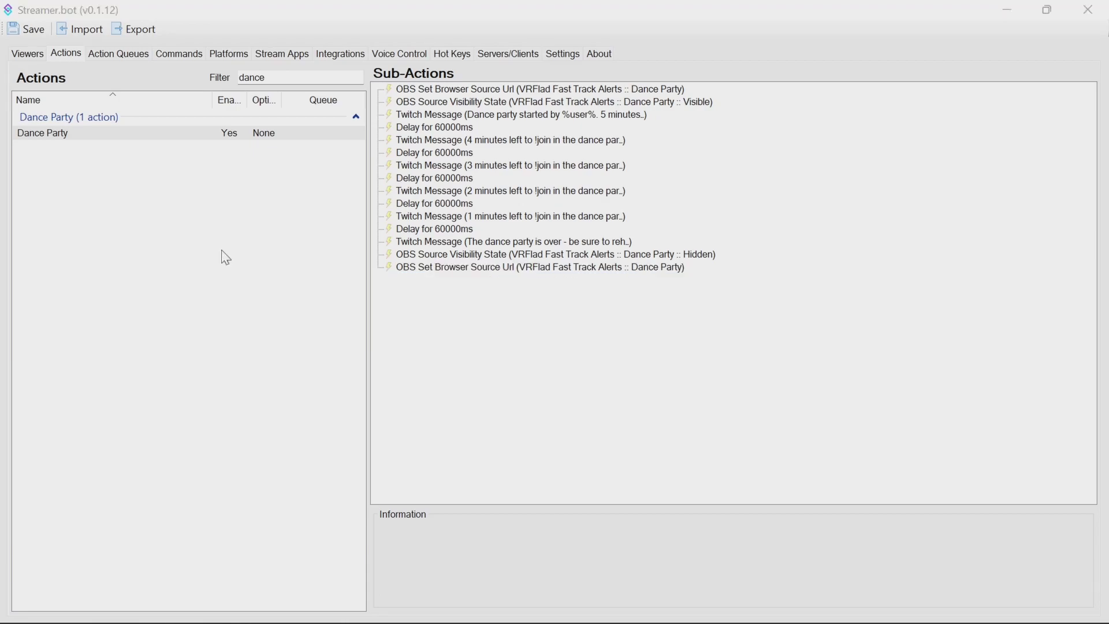
Enable the !danceparty command in the Dance Party command group
click(173, 54)
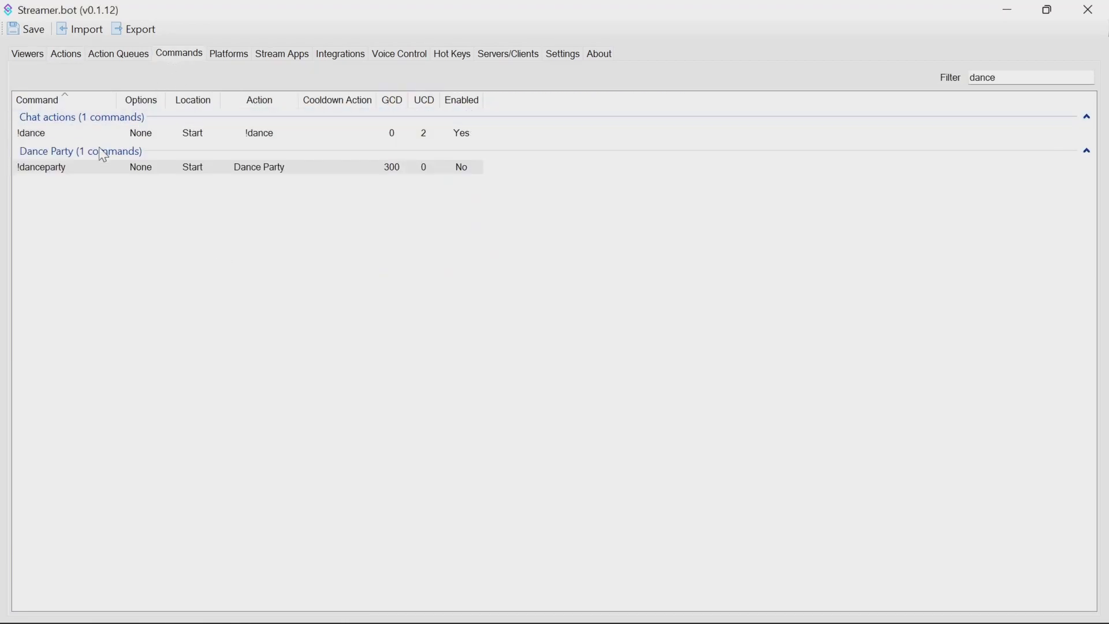
right_click(149, 167)
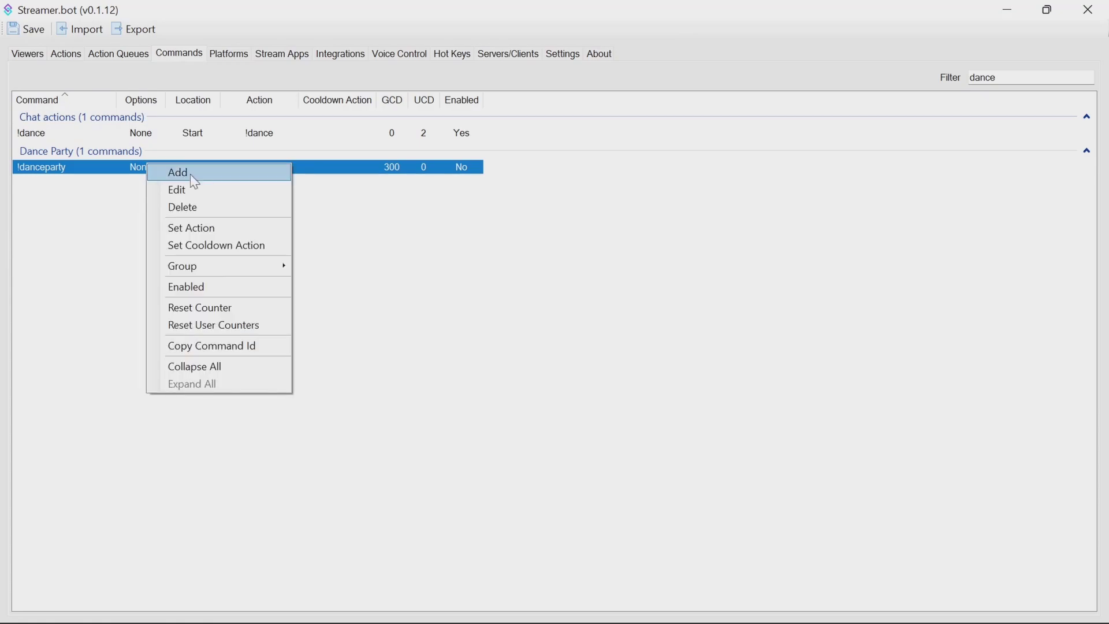
click(198, 288)
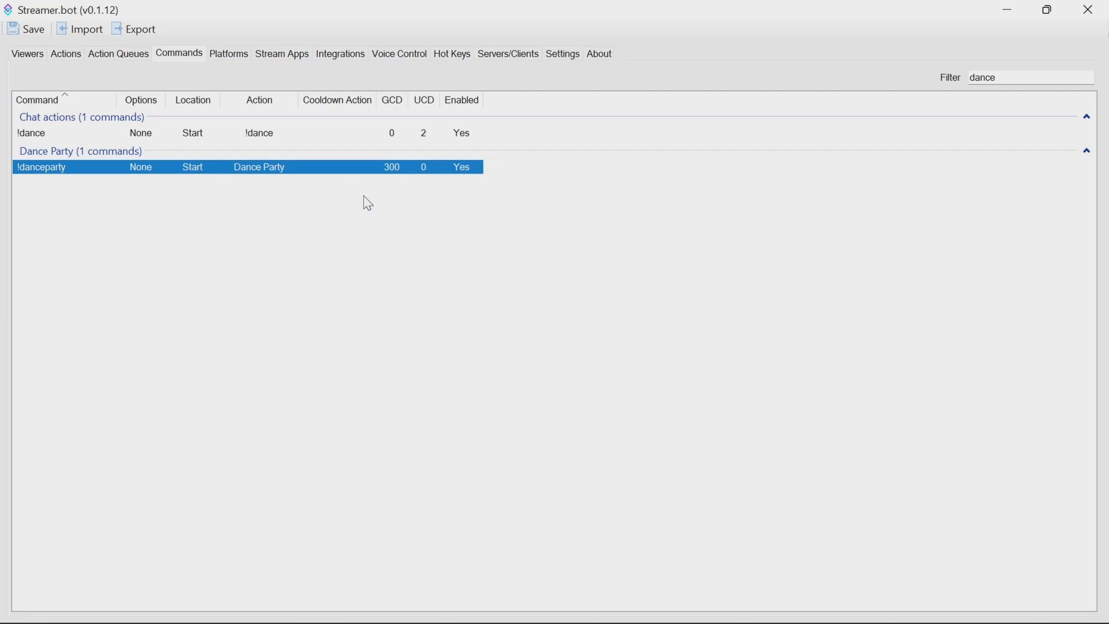
Edit the !danceparty command to add Moderators to its allowed groups and save the change
right_click(269, 173)
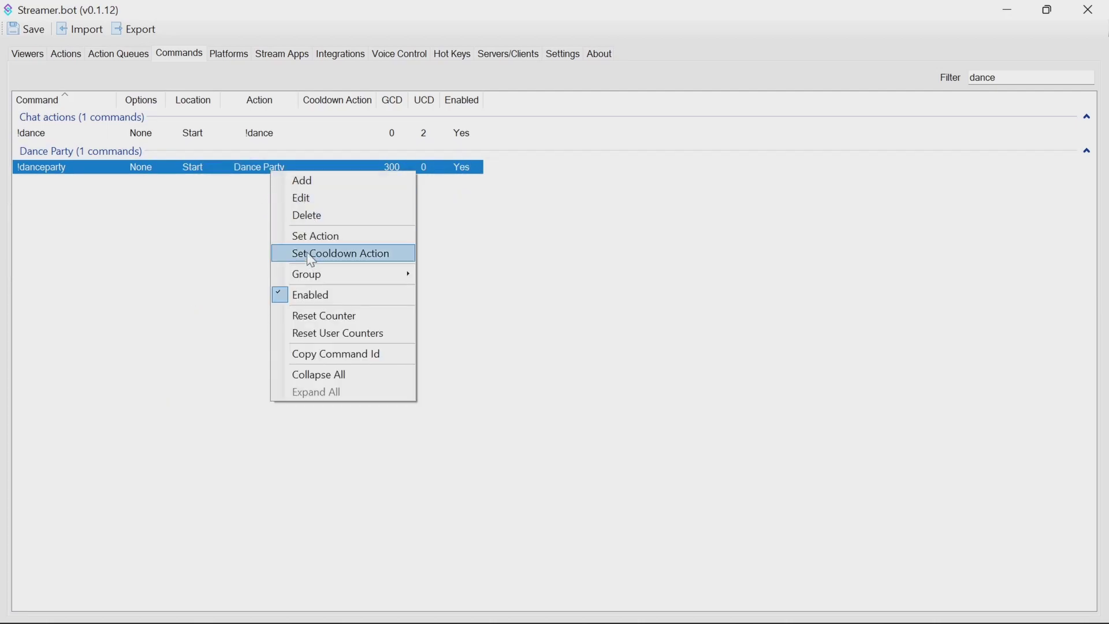
click(306, 198)
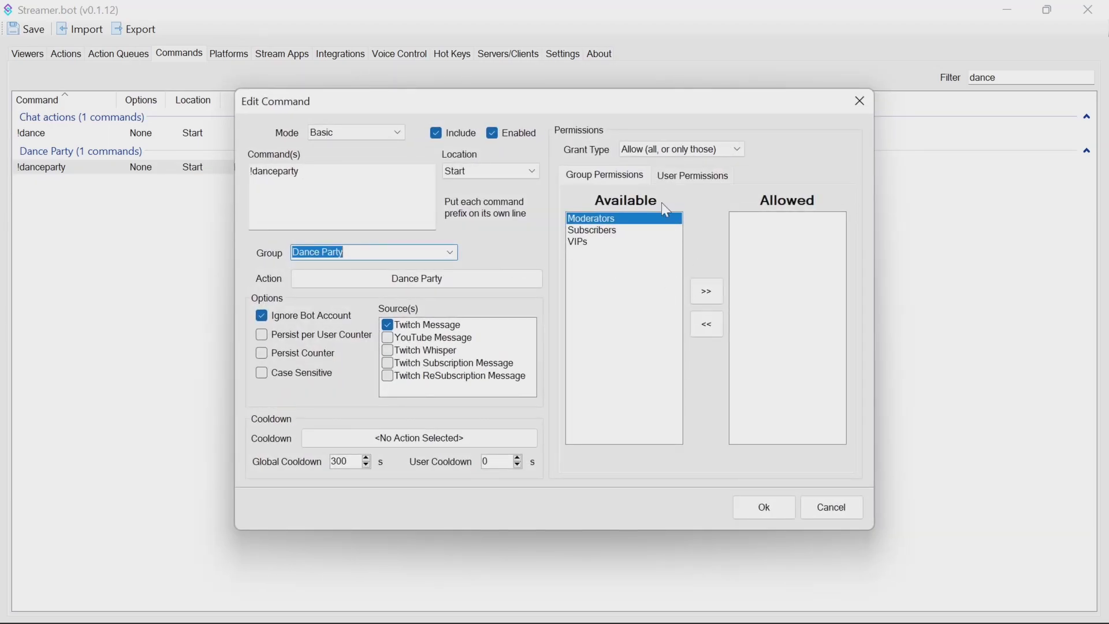
click(707, 291)
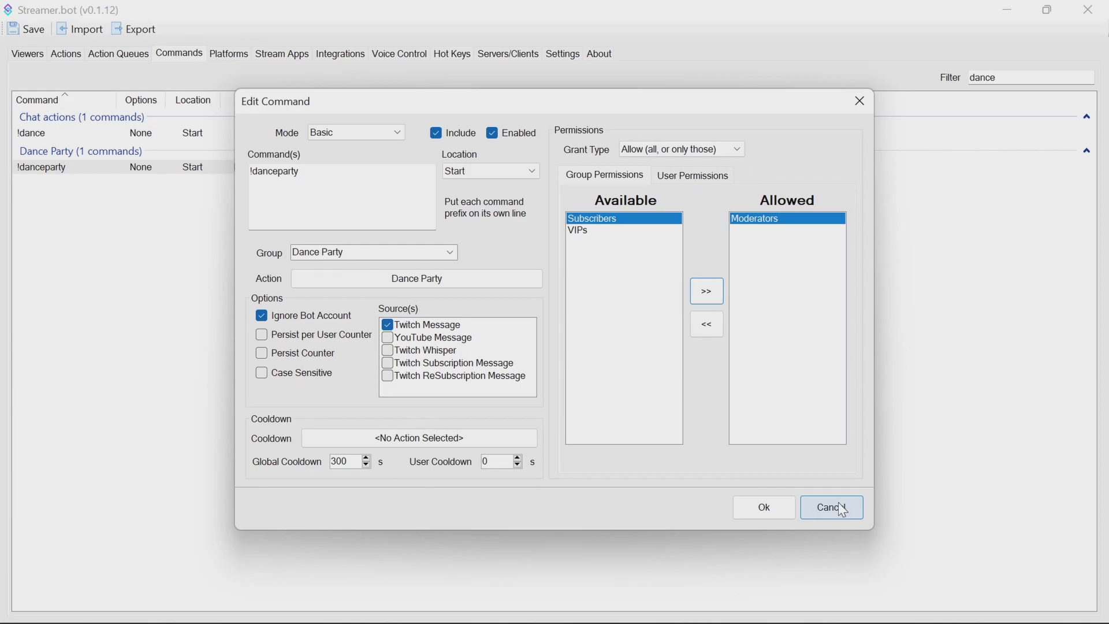
click(778, 507)
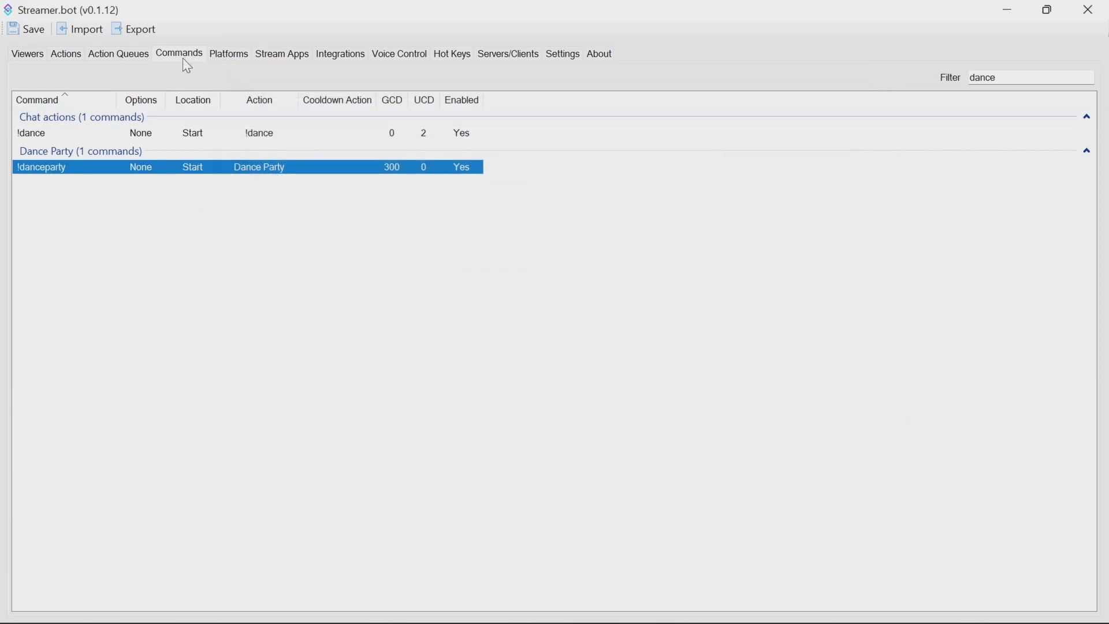
Start a new Twitch channel point reward titled "Dance Party"
click(230, 54)
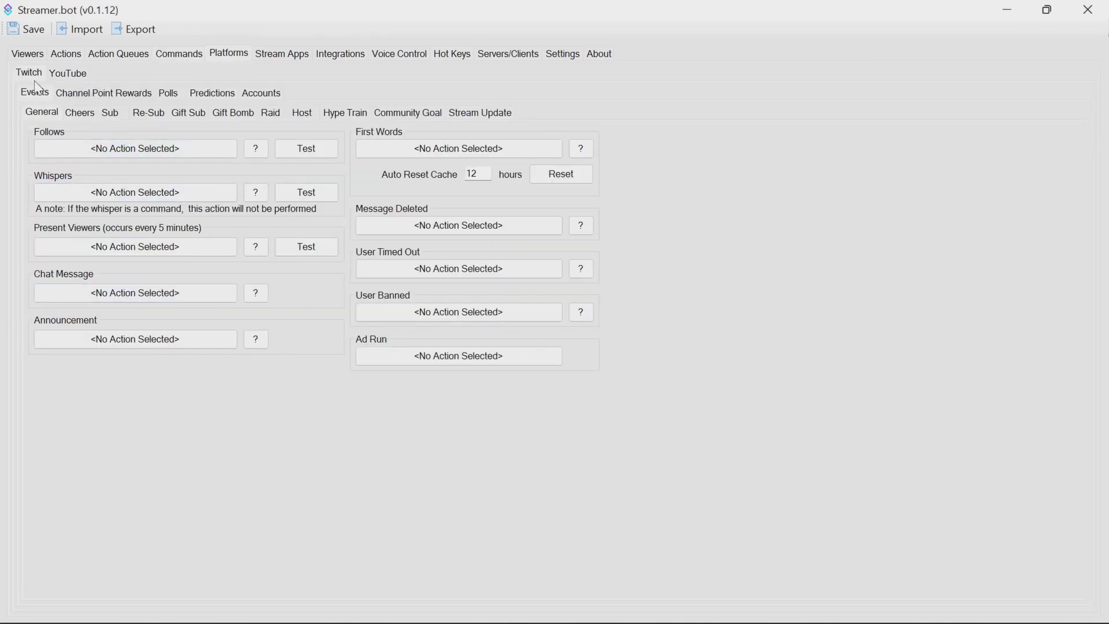
click(60, 96)
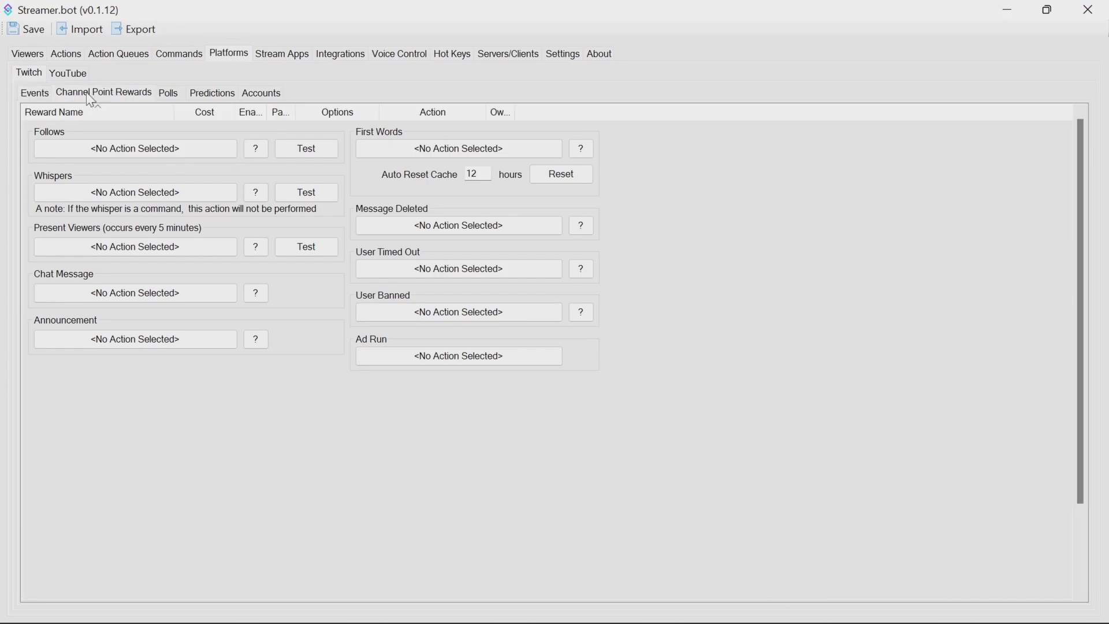
right_click(629, 192)
click(630, 192)
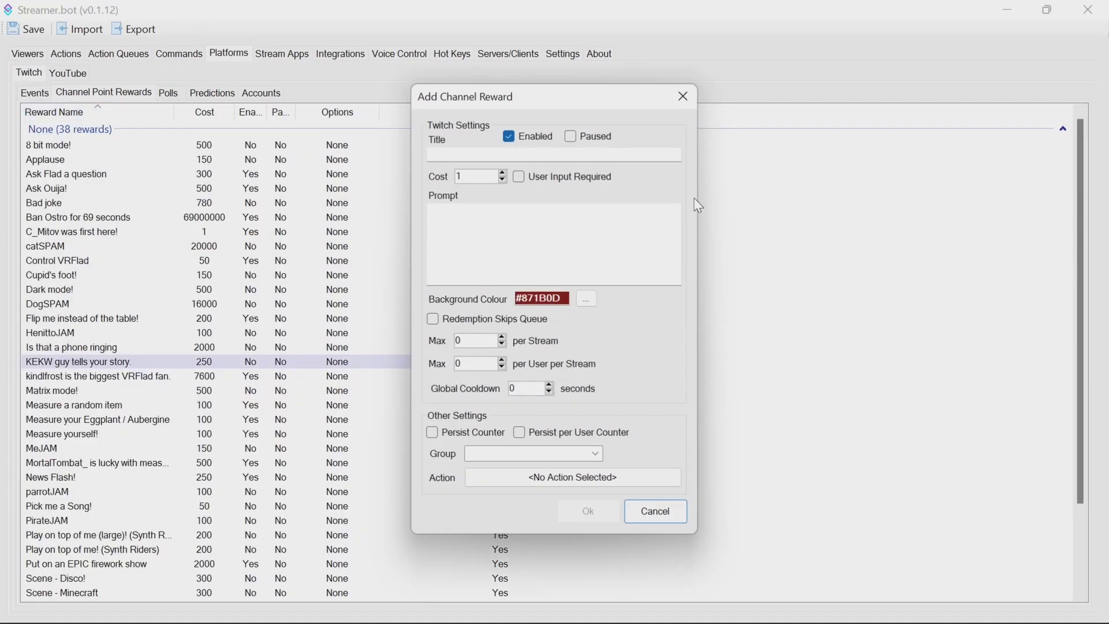
click(541, 155)
text(Dance Party)
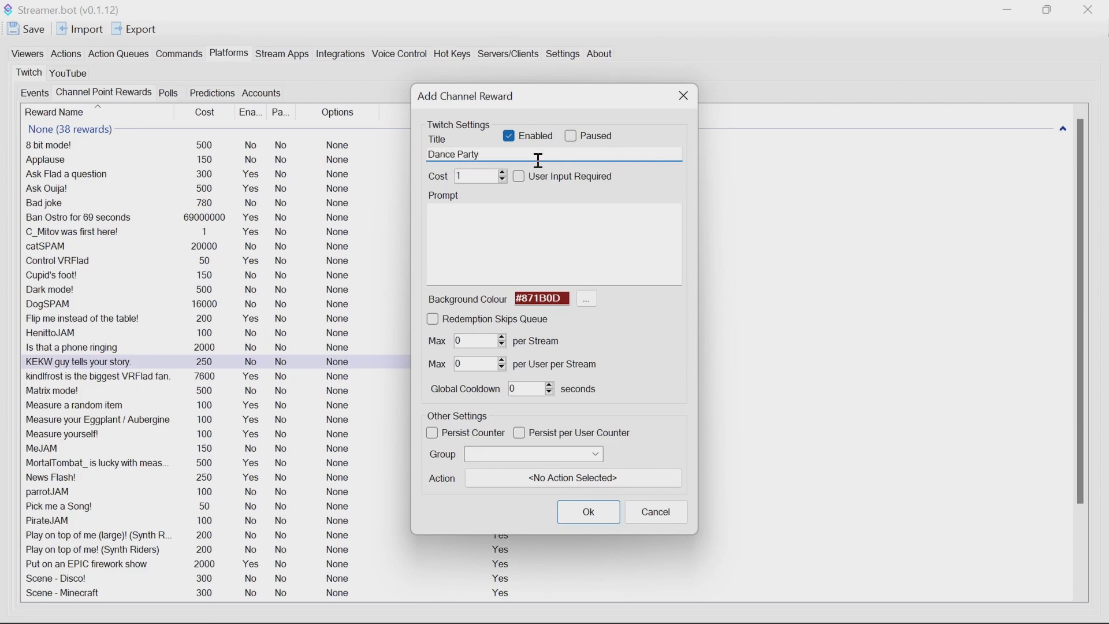
Set the new reward's cost to 1000 and its global cooldown to 1800 seconds
drag(478, 177, 417, 181)
text(1000)
double_click(527, 386)
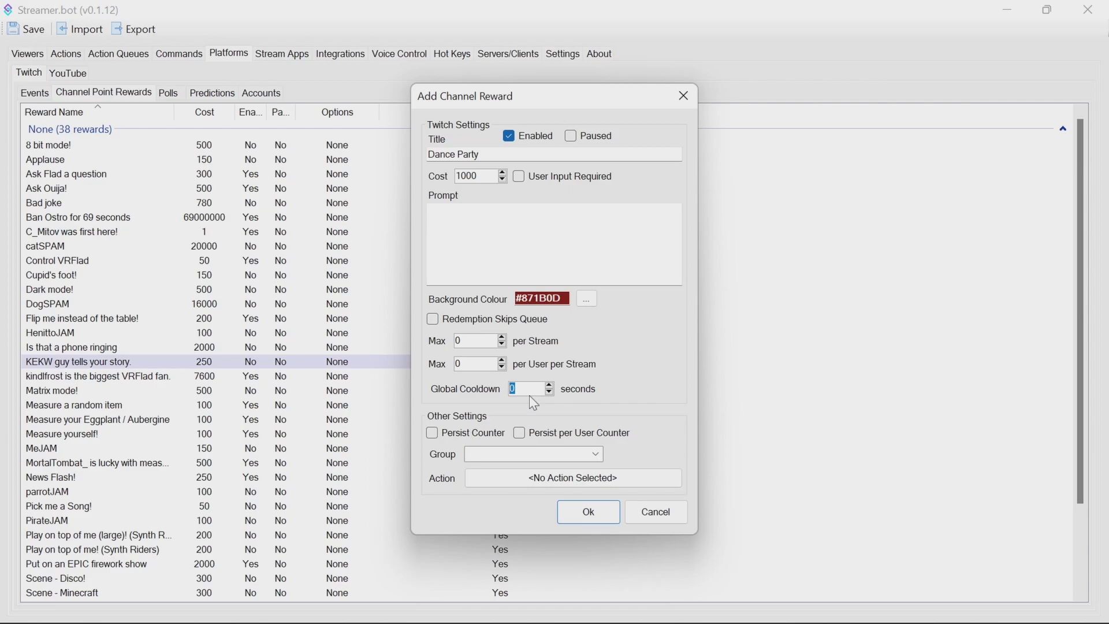
text(1800)
Assign the Dance Party action to the new reward and begin its prompt with "Create a vun dance party to"
click(529, 480)
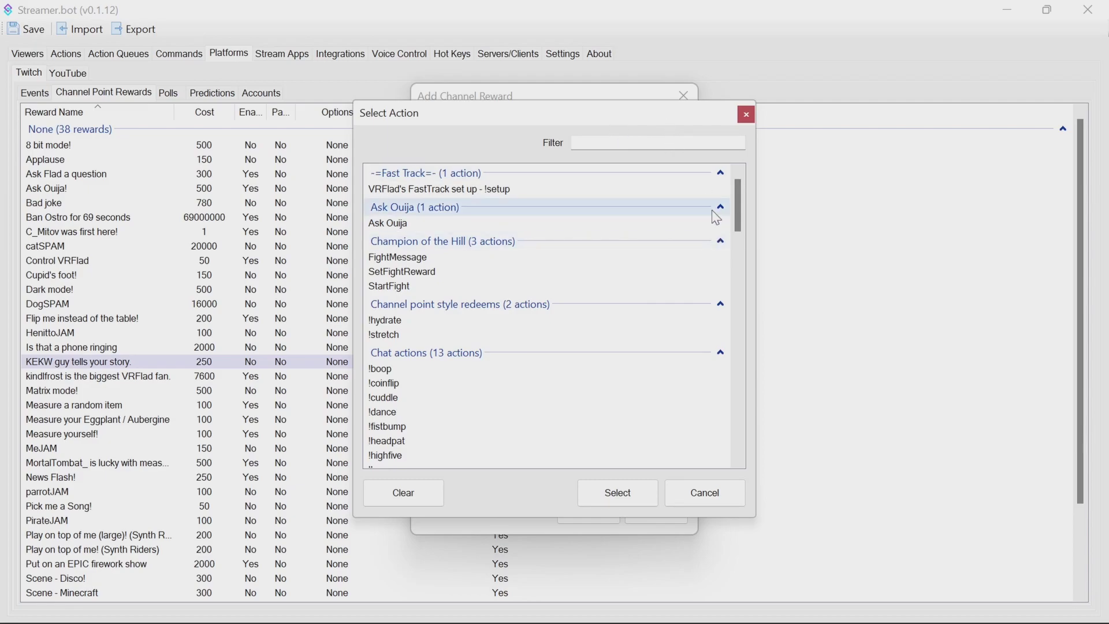
click(677, 143)
text(dace)
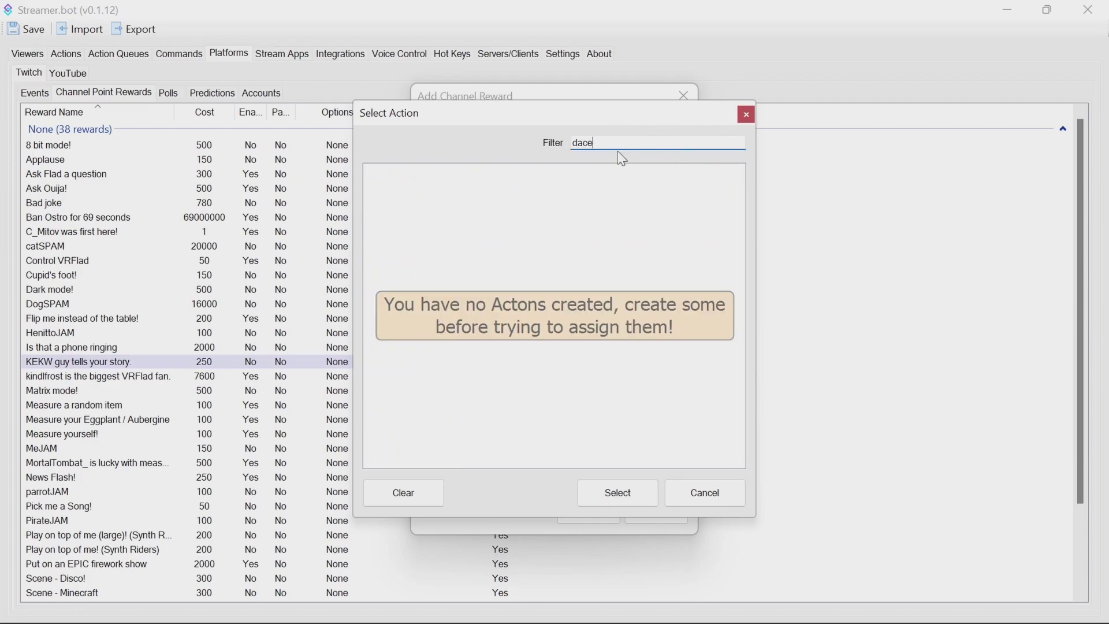
key(BackSpace)
key(BackSpace)
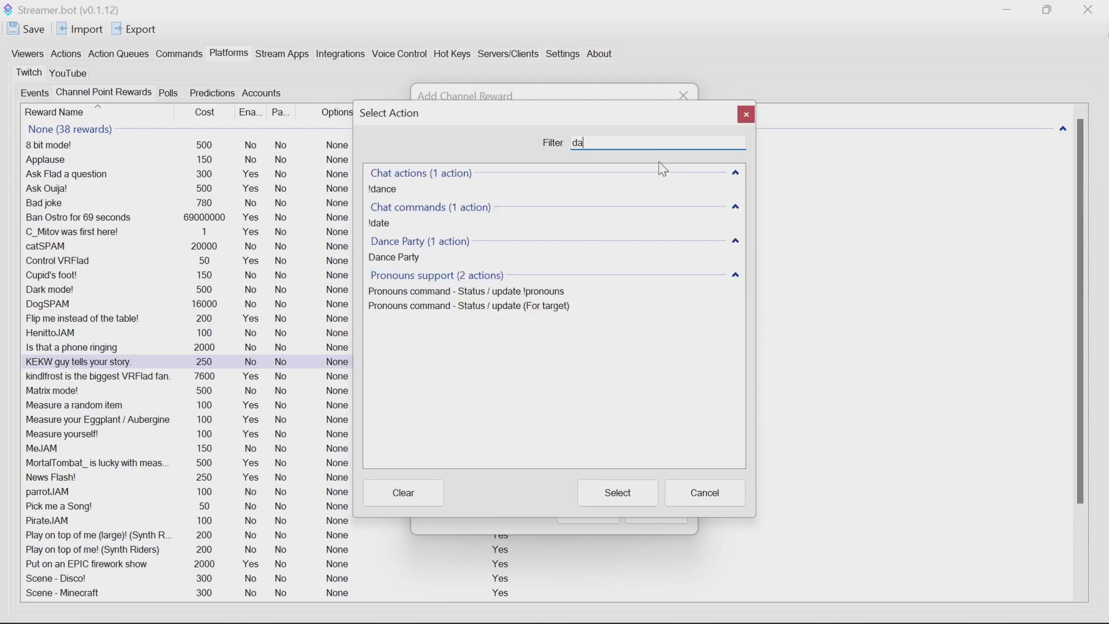
click(429, 260)
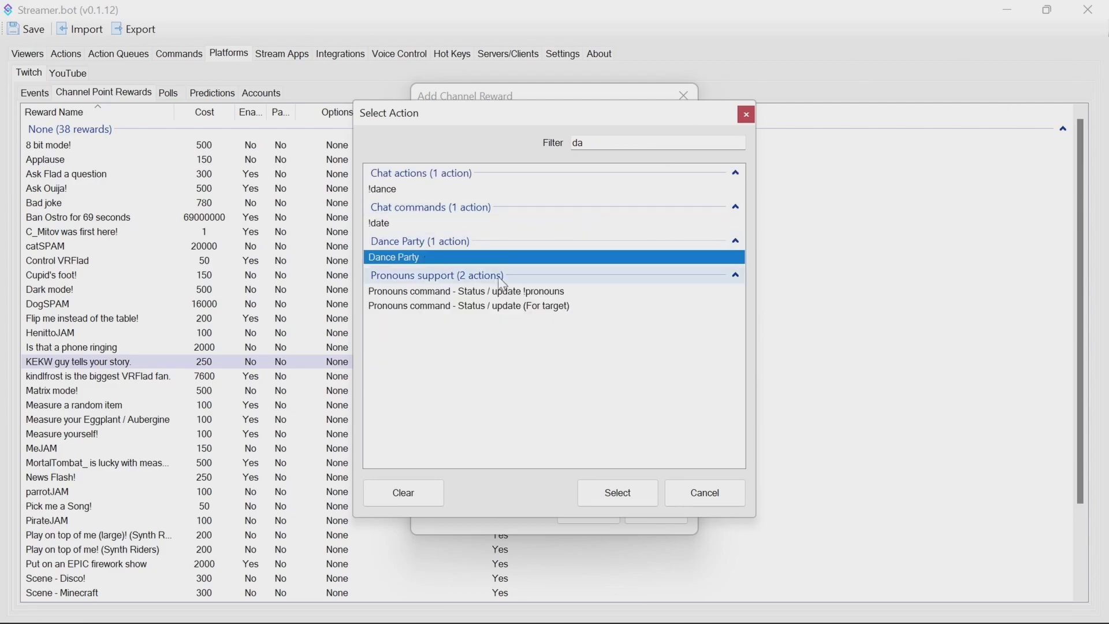
click(635, 500)
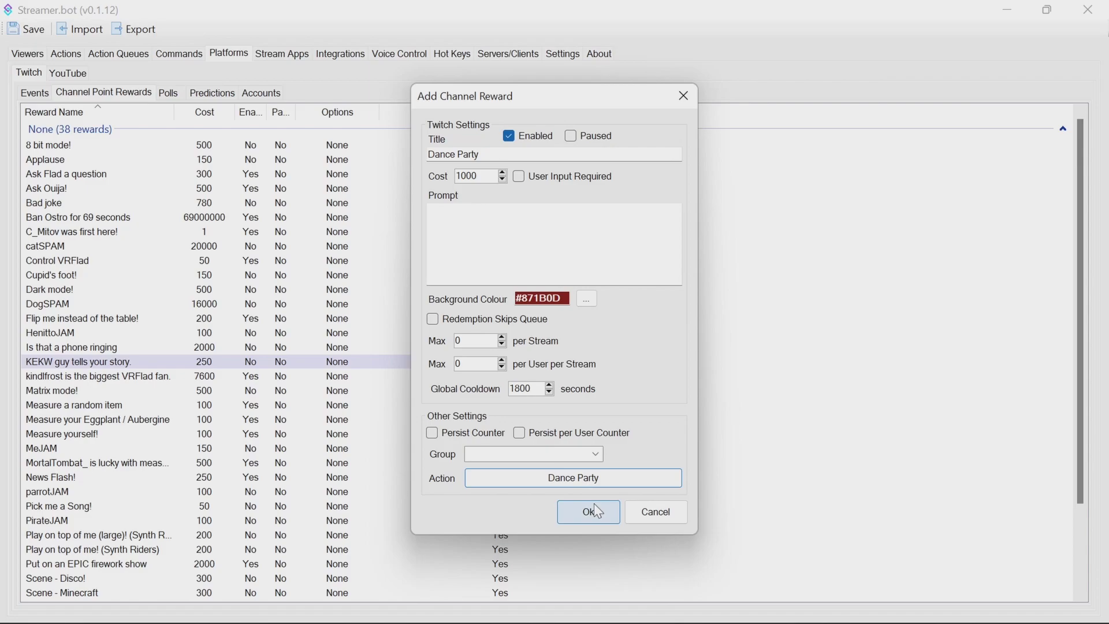
click(502, 231)
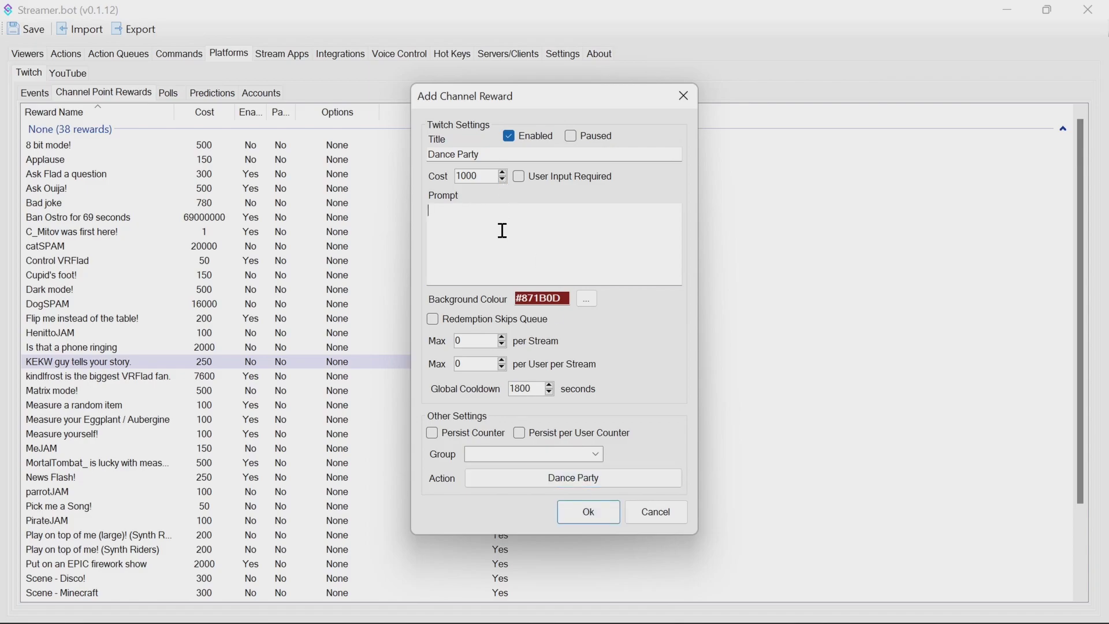
text(Create a vun dance party to)
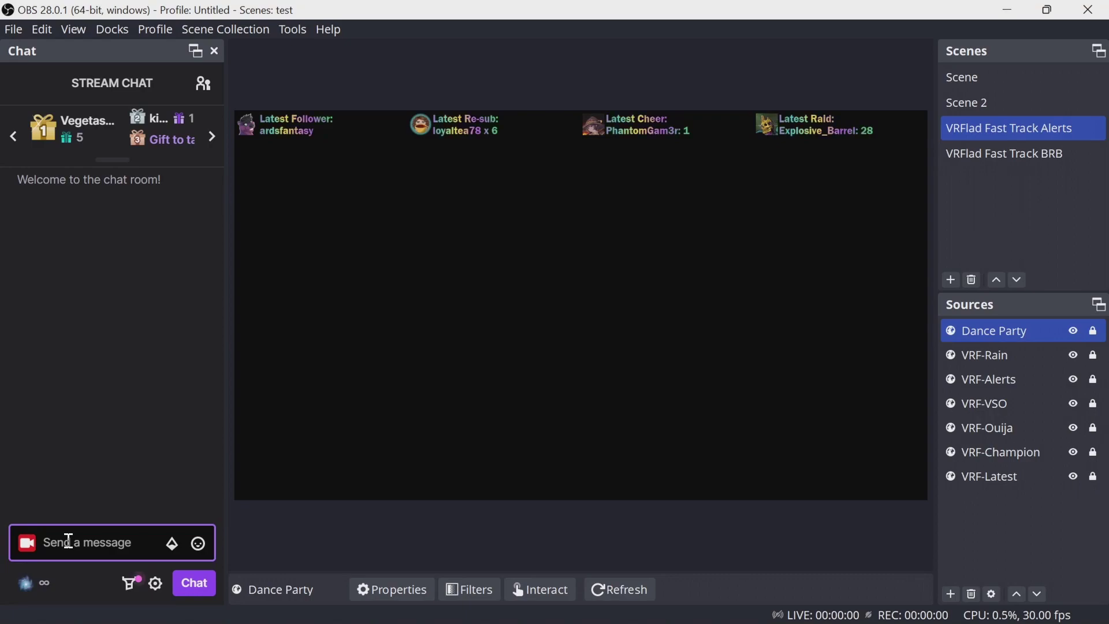
Switch to OBS, send !danceparty in the stream chat and highlight the starter's name and the joining instructions in the reply
text(!)
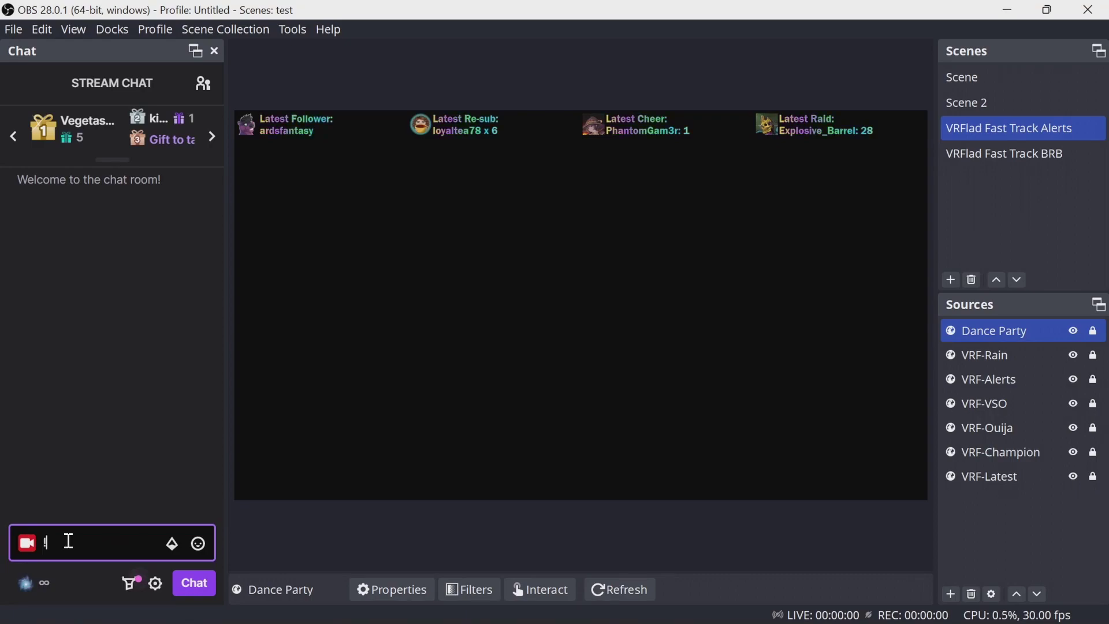
text(danceparty)
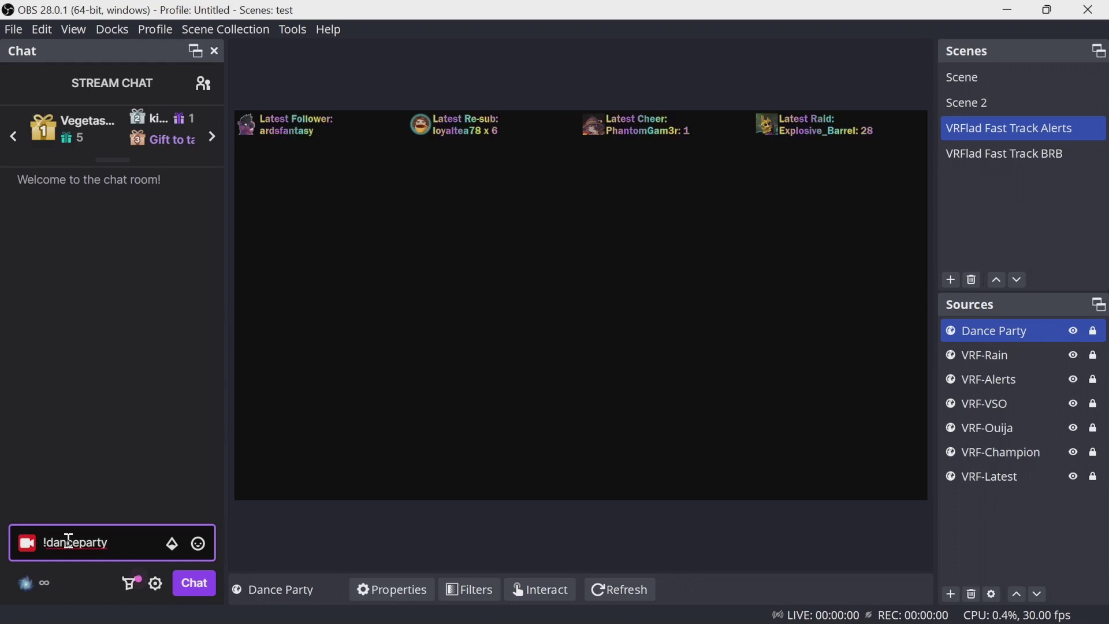
key(Return)
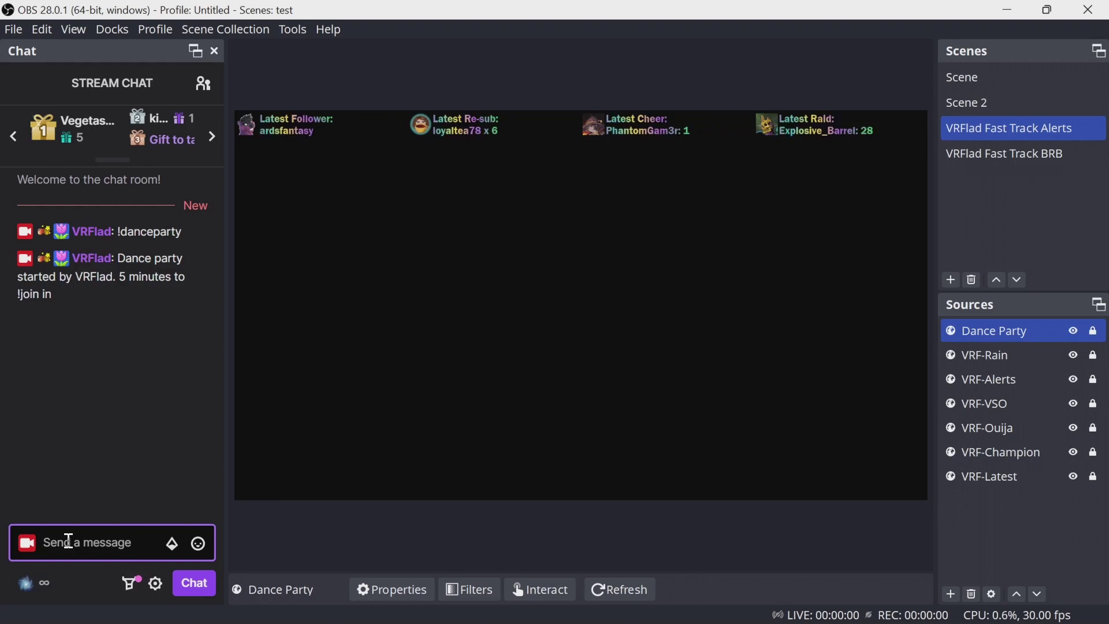
double_click(93, 277)
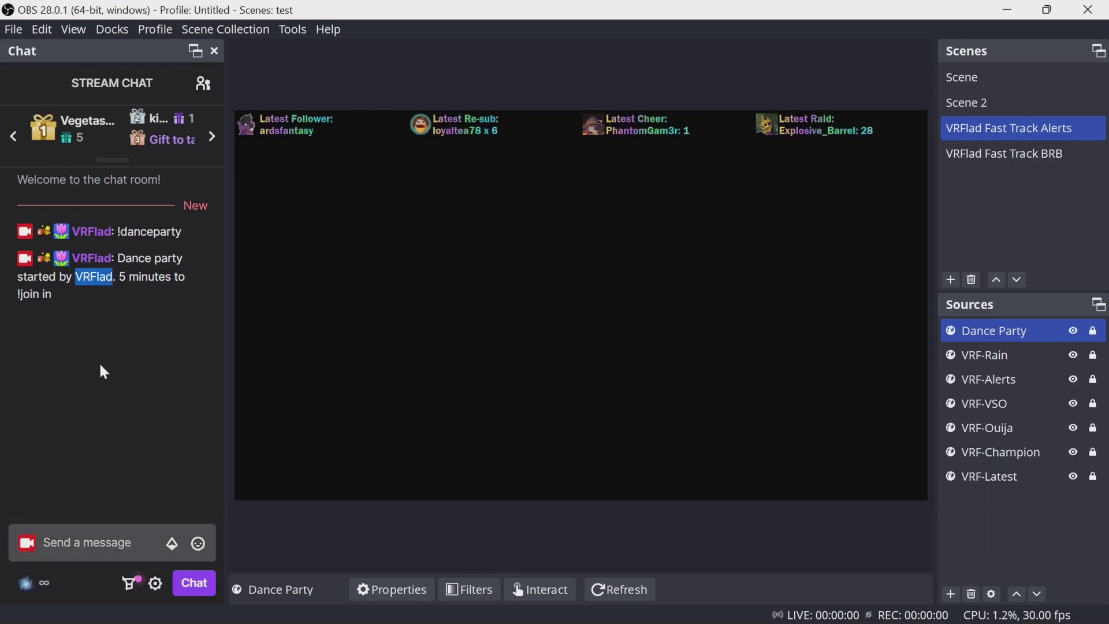
drag(122, 273, 133, 303)
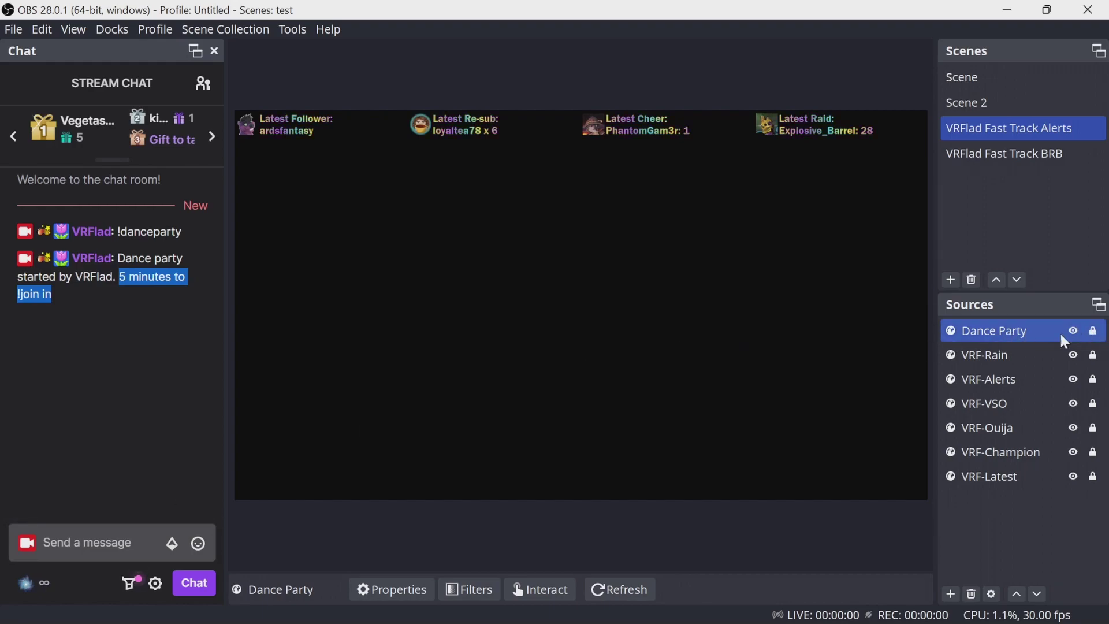
Send !join in the stream chat to enter the dance party
click(93, 543)
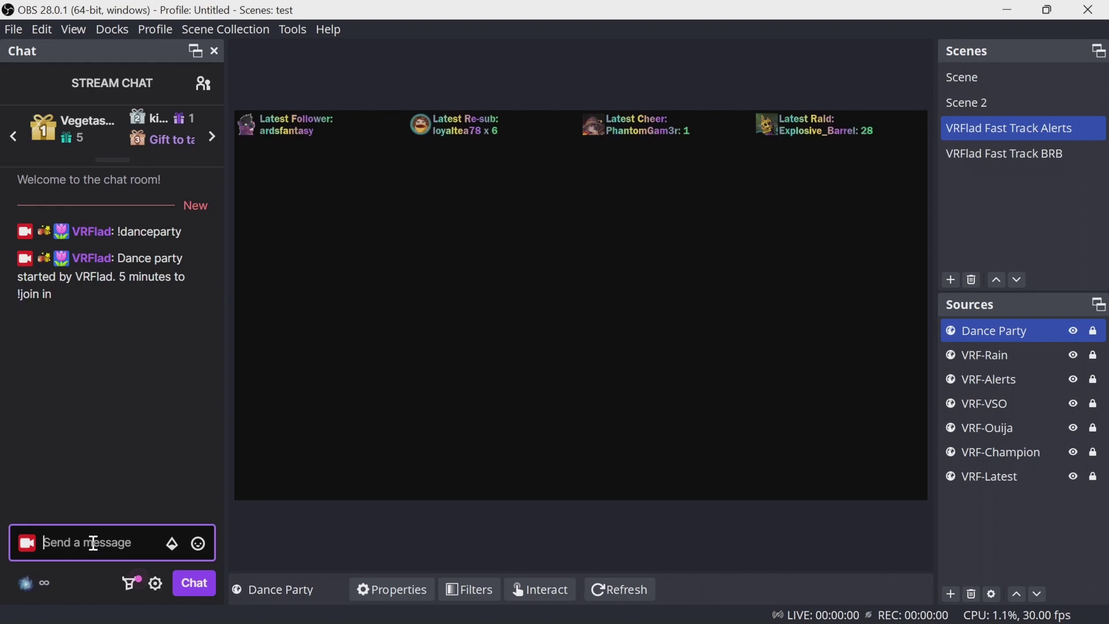
text(!)
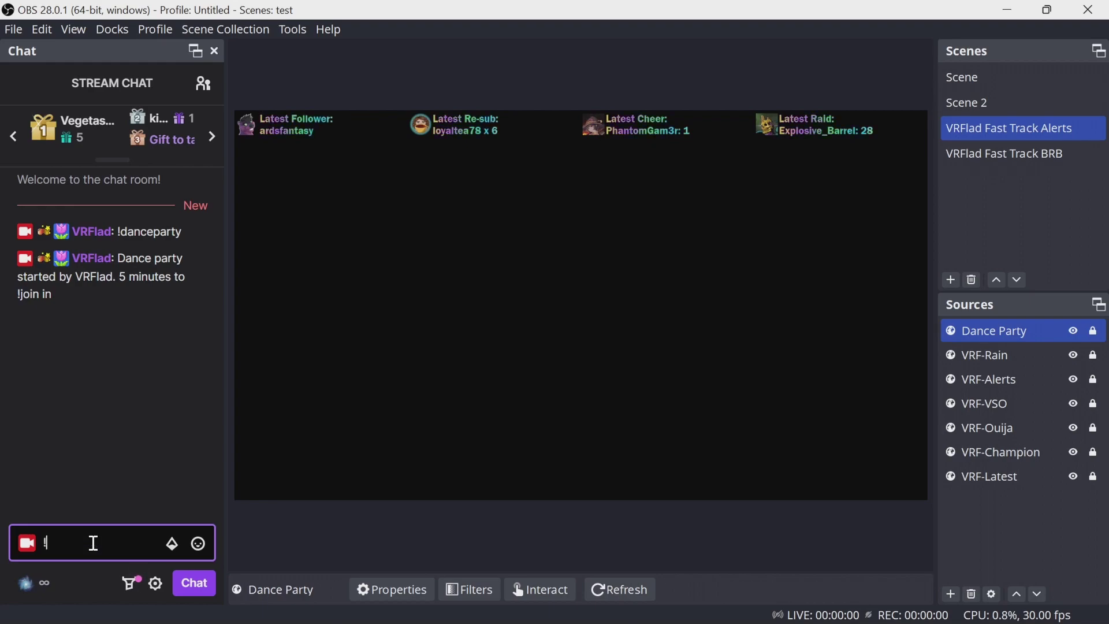
text(join)
key(Return)
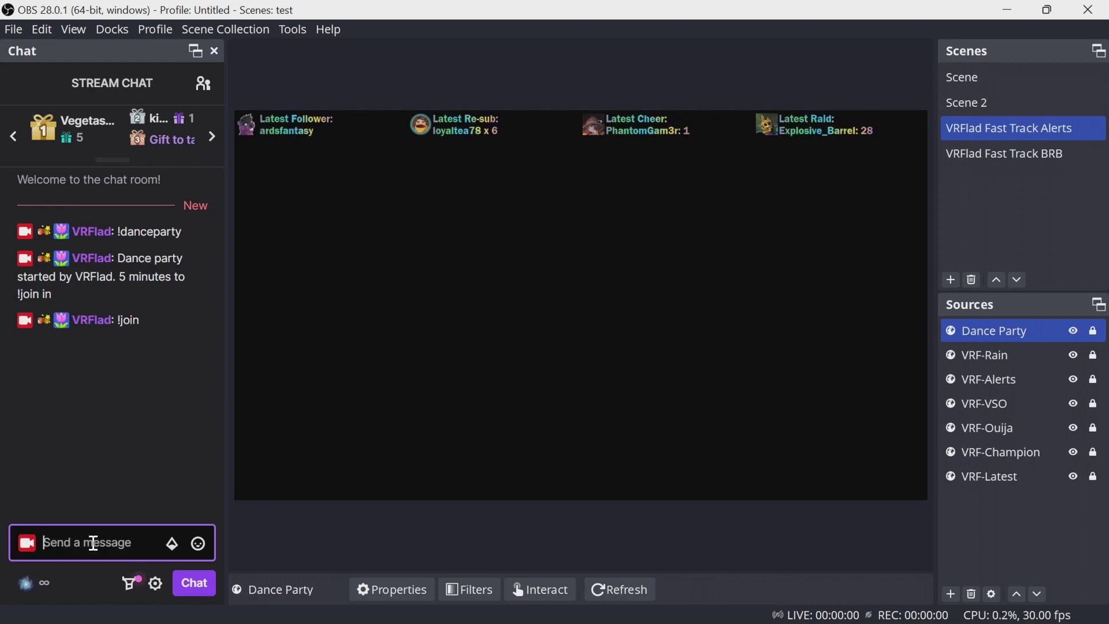
Resend the previous !join chat message eight more times to add further dancers to the party
key(Up)
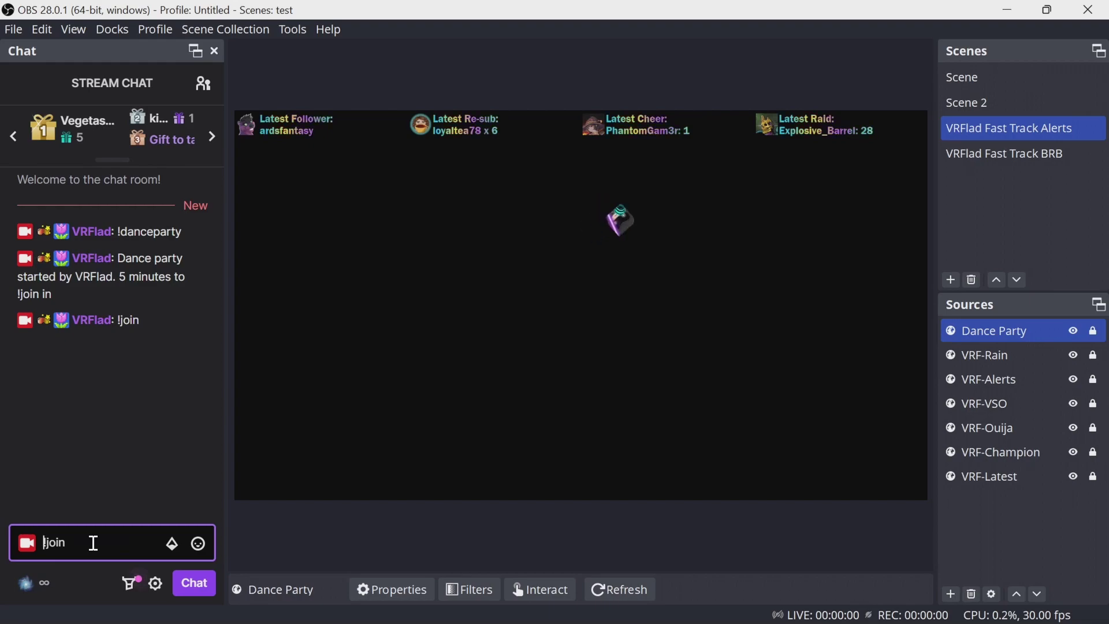
key(Return)
key(Up)
key(Return)
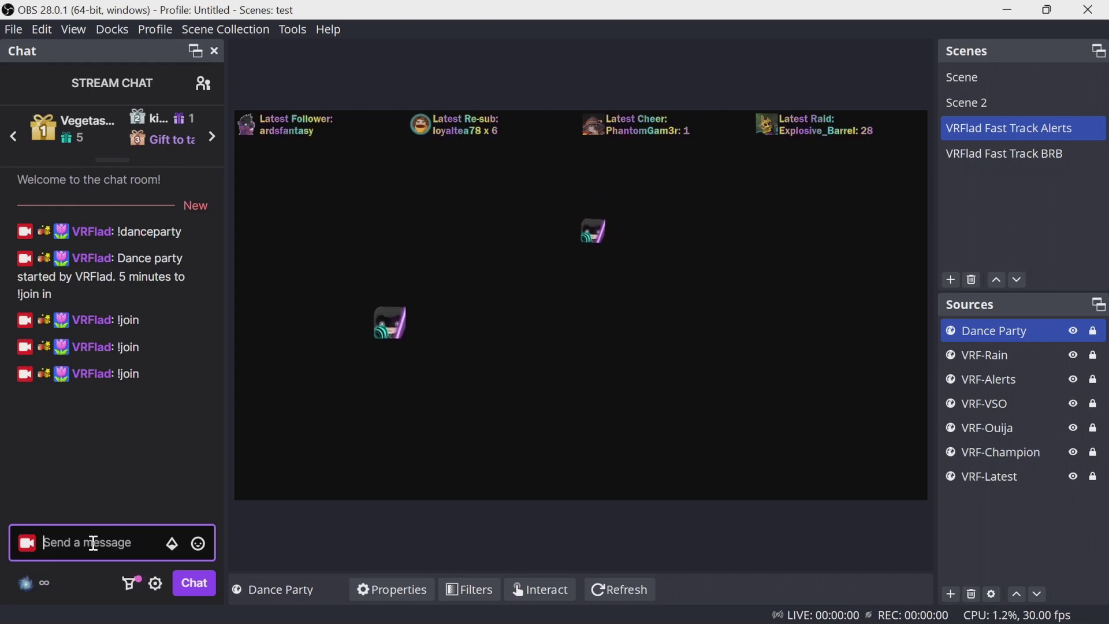
key(Up)
key(Return)
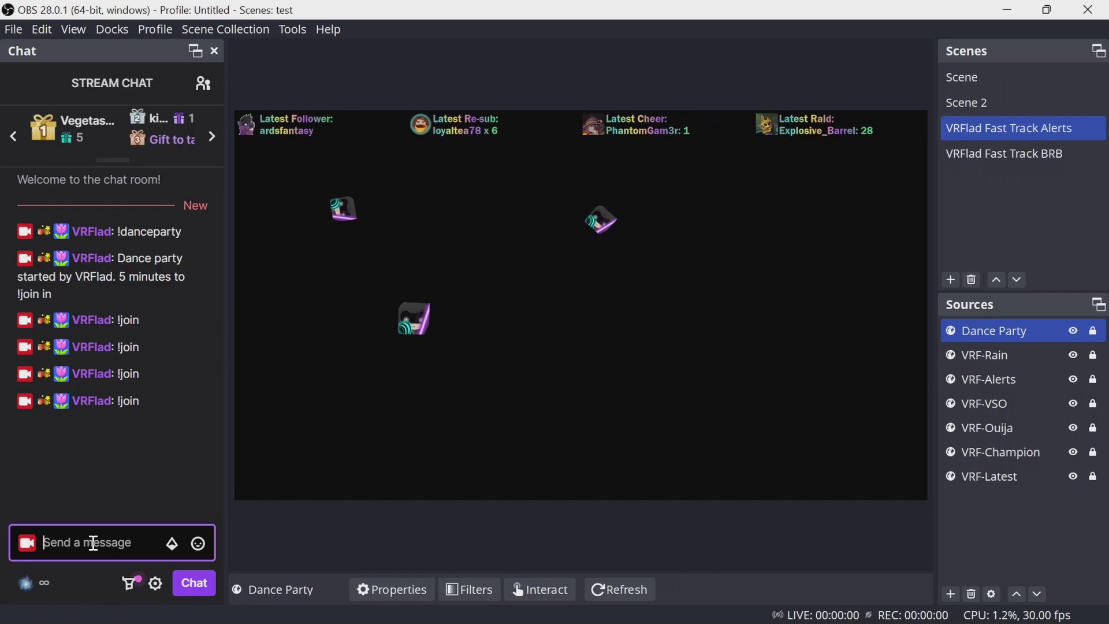
key(Up)
key(Return)
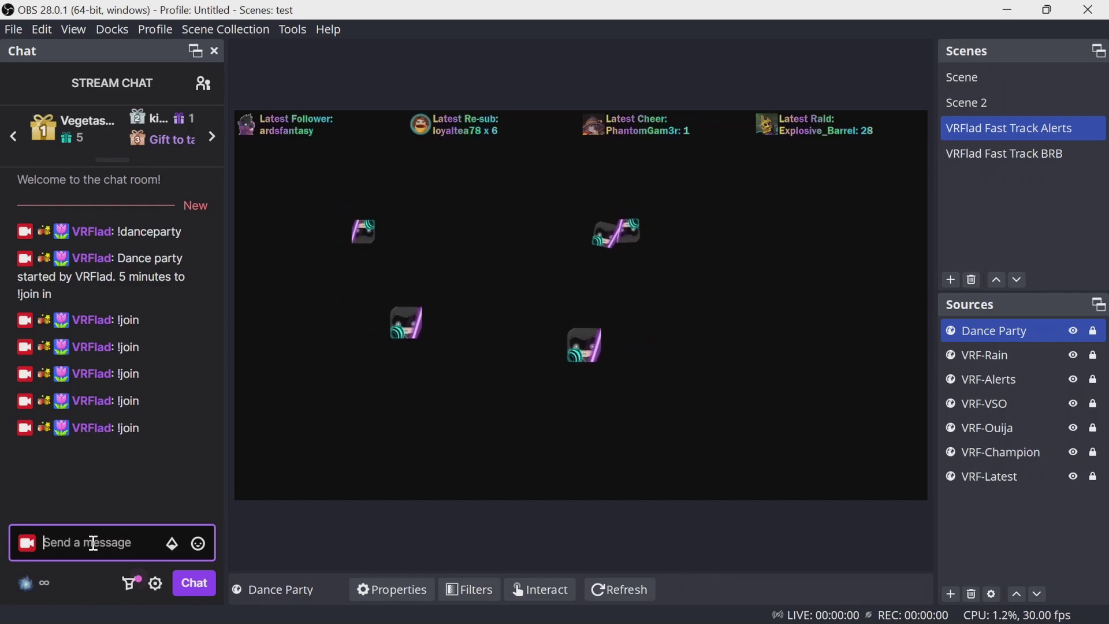
key(Up)
key(Return)
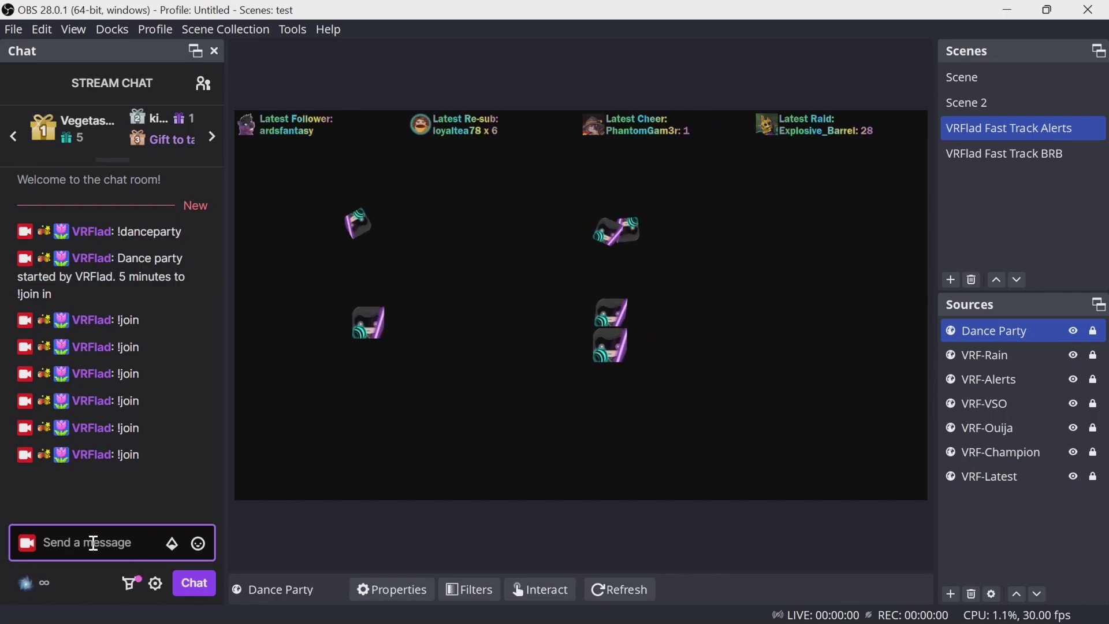
key(Up)
key(Return)
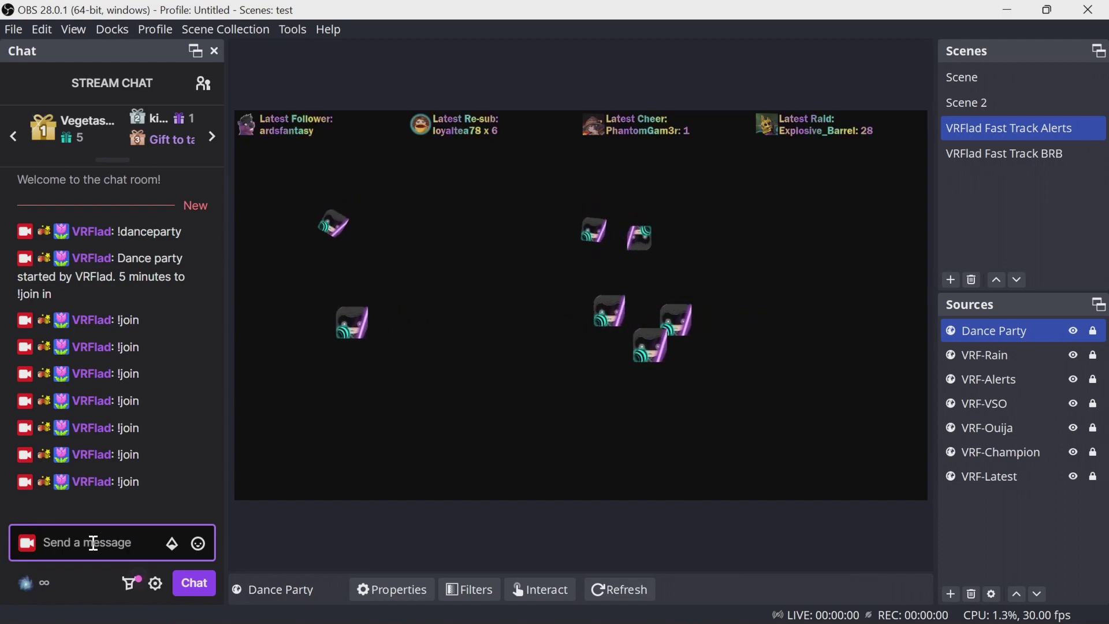
key(Up)
key(Return)
key(Up)
key(Return)
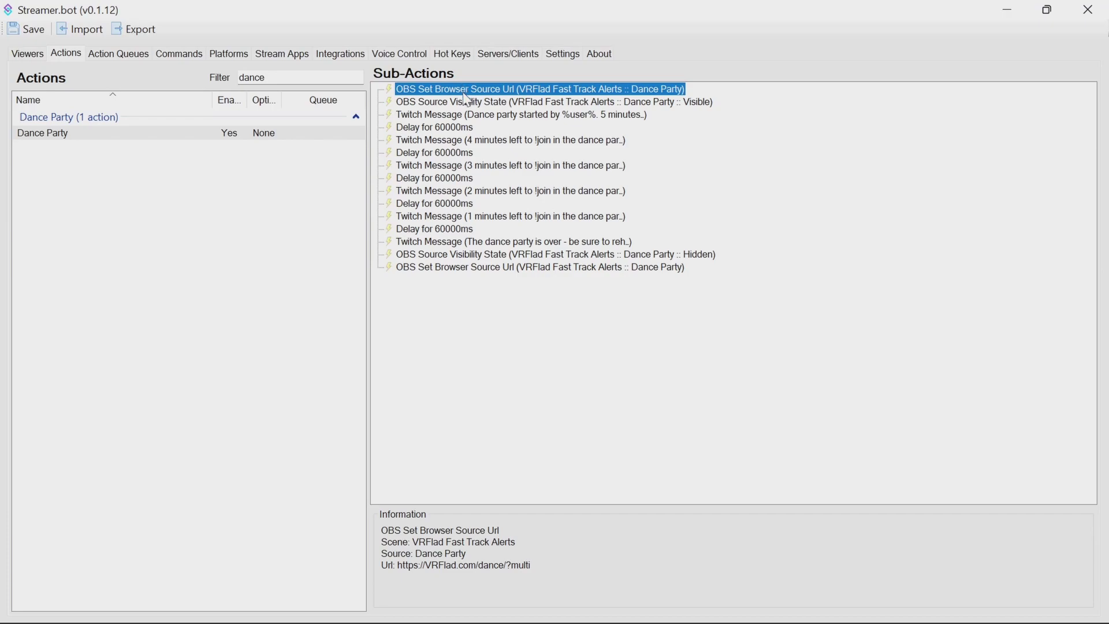
Switch to Streamer.bot and inspect the settings of the Dance Party action's opening browser source URL and source visibility sub-actions
double_click(497, 93)
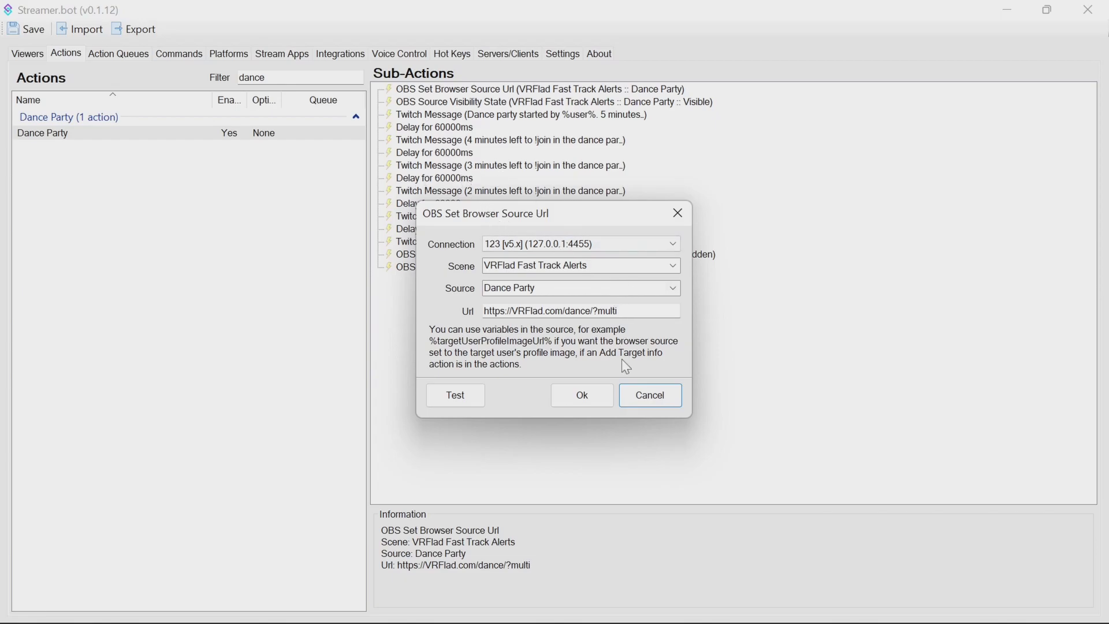
click(646, 398)
double_click(549, 101)
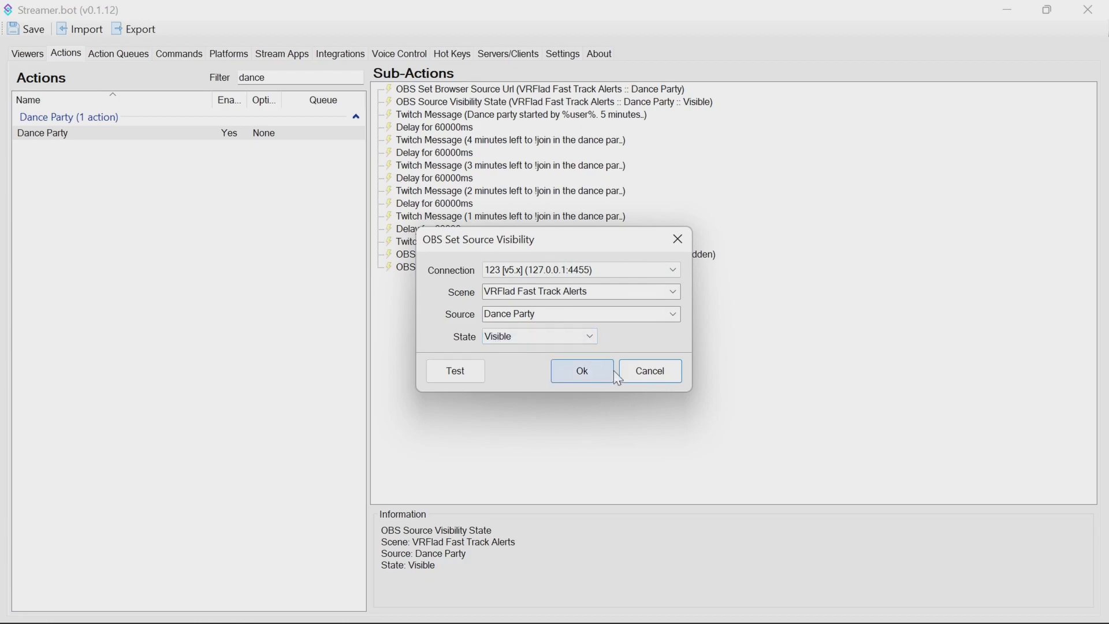
click(651, 371)
Review the Dance Party action's chat messages, delays and closing OBS sub-actions that hide the source and reset its URL
click(488, 115)
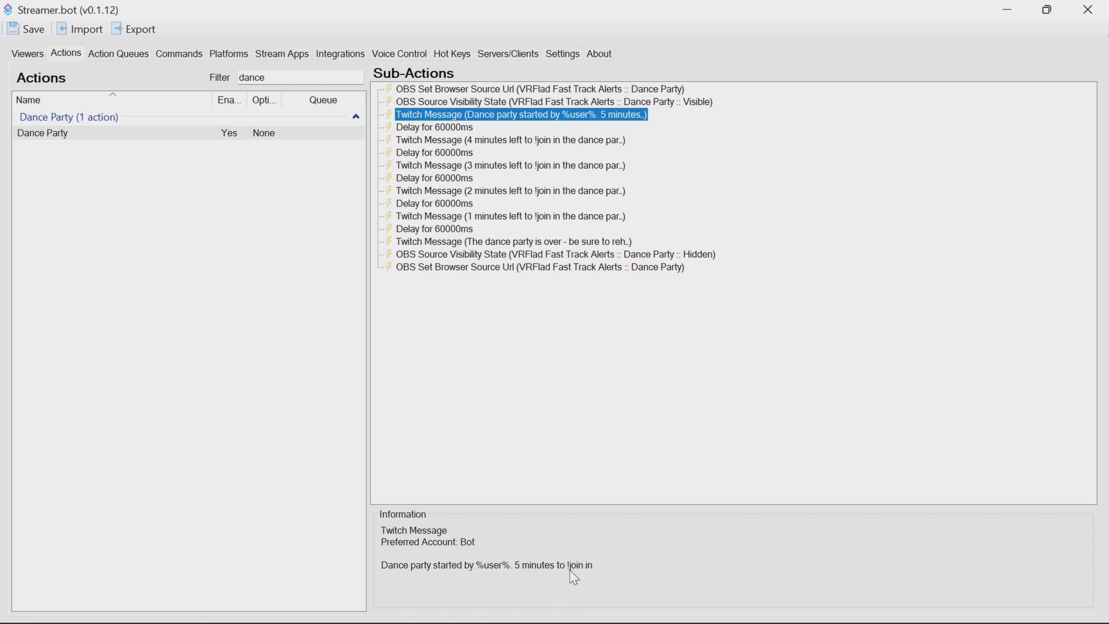
click(454, 130)
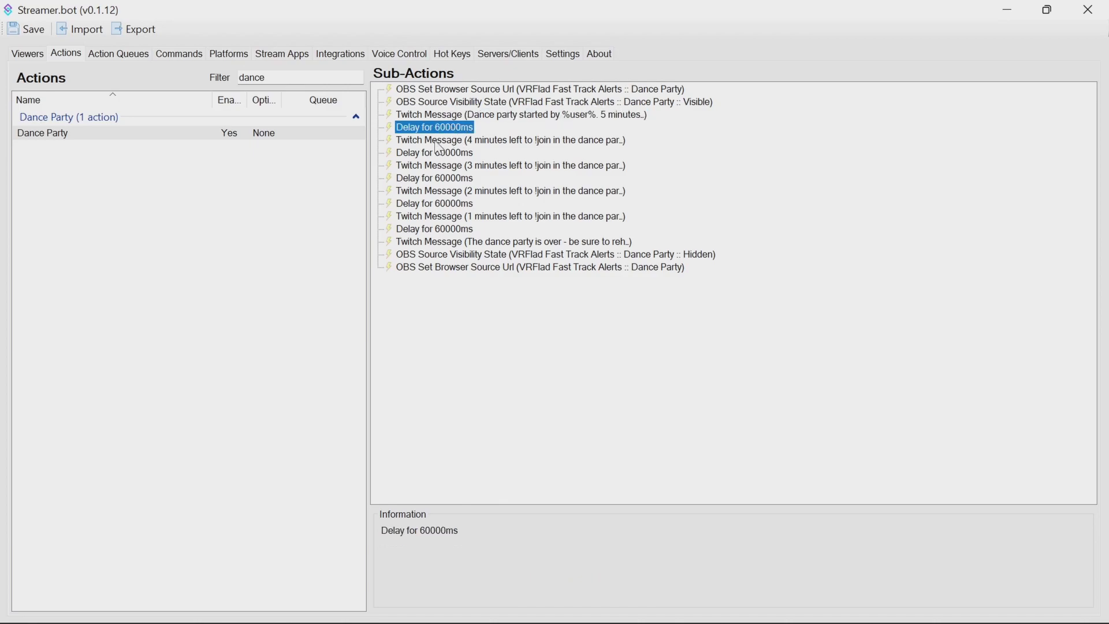
click(494, 142)
click(459, 154)
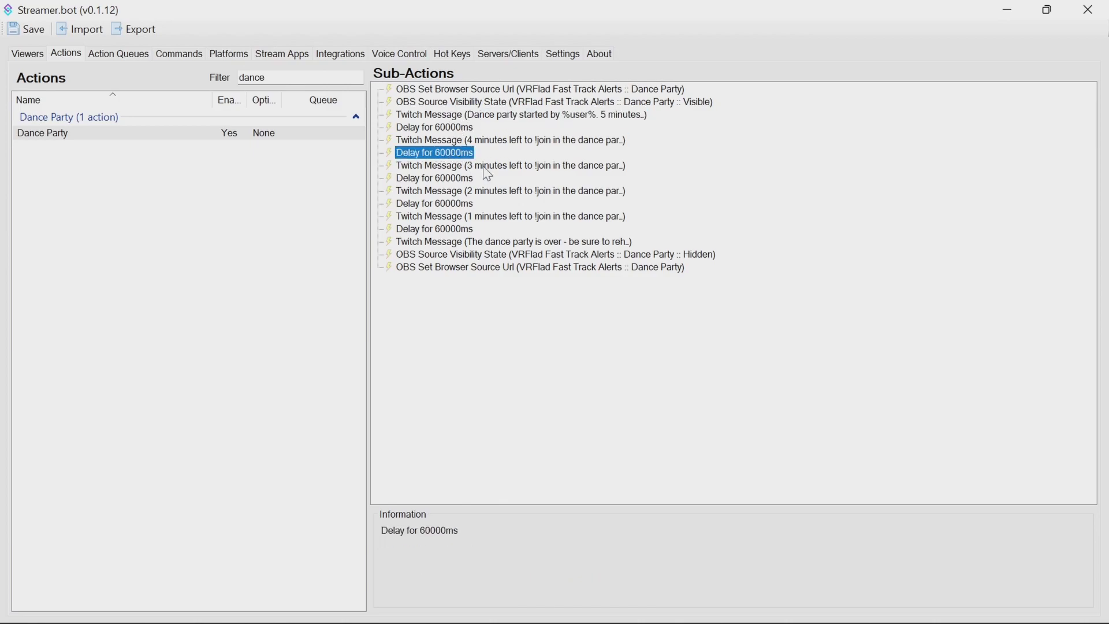
click(488, 168)
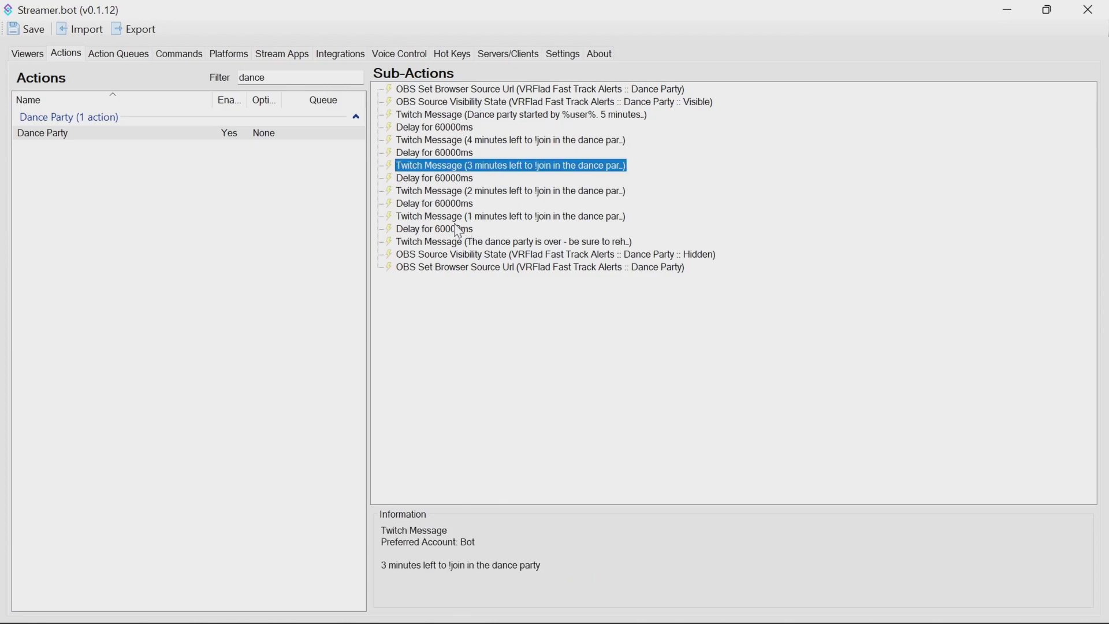
click(460, 243)
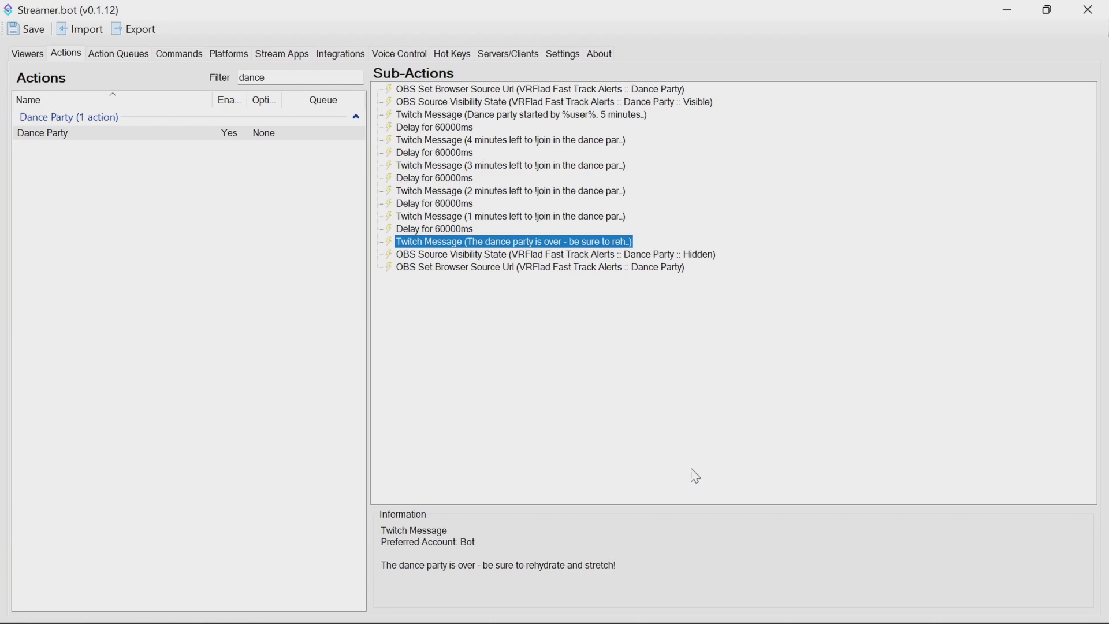
click(480, 258)
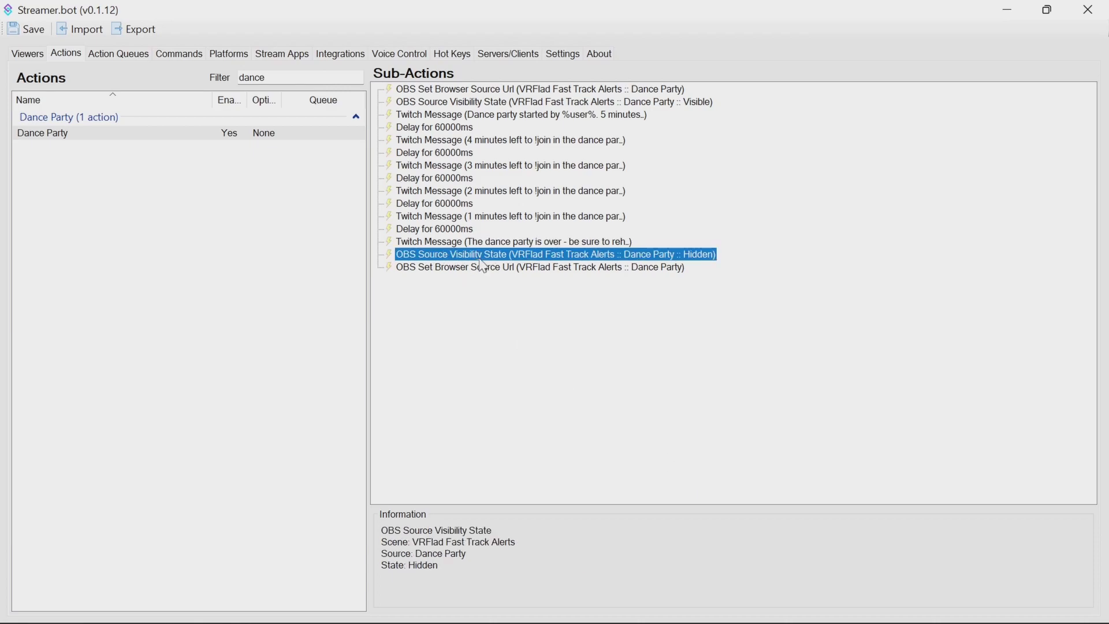
click(542, 267)
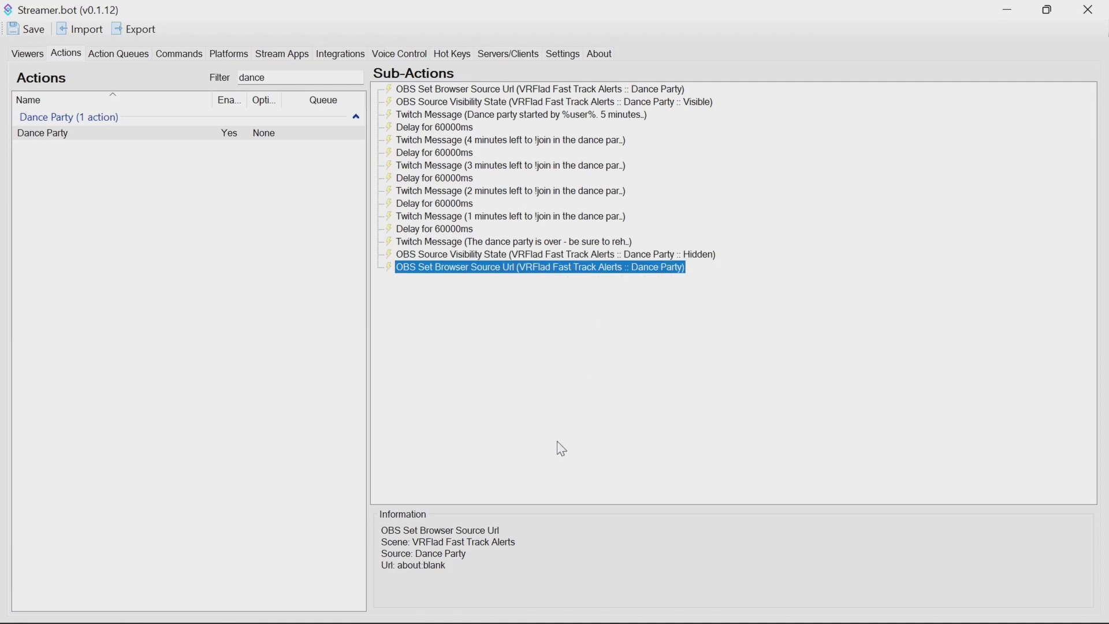